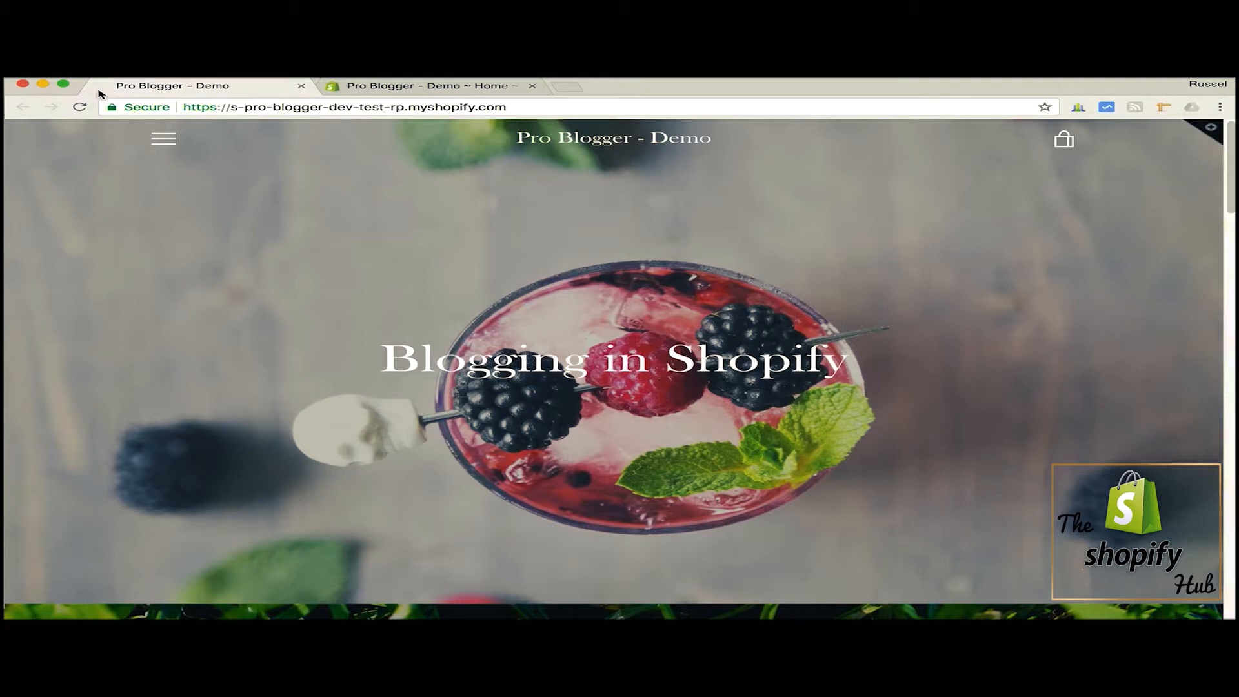
# - Look over the storefront home page down to the "Why Blogging is Important" section
pyautogui.scroll(-6, 155, 282)
pyautogui.scroll(-3, 155, 282)
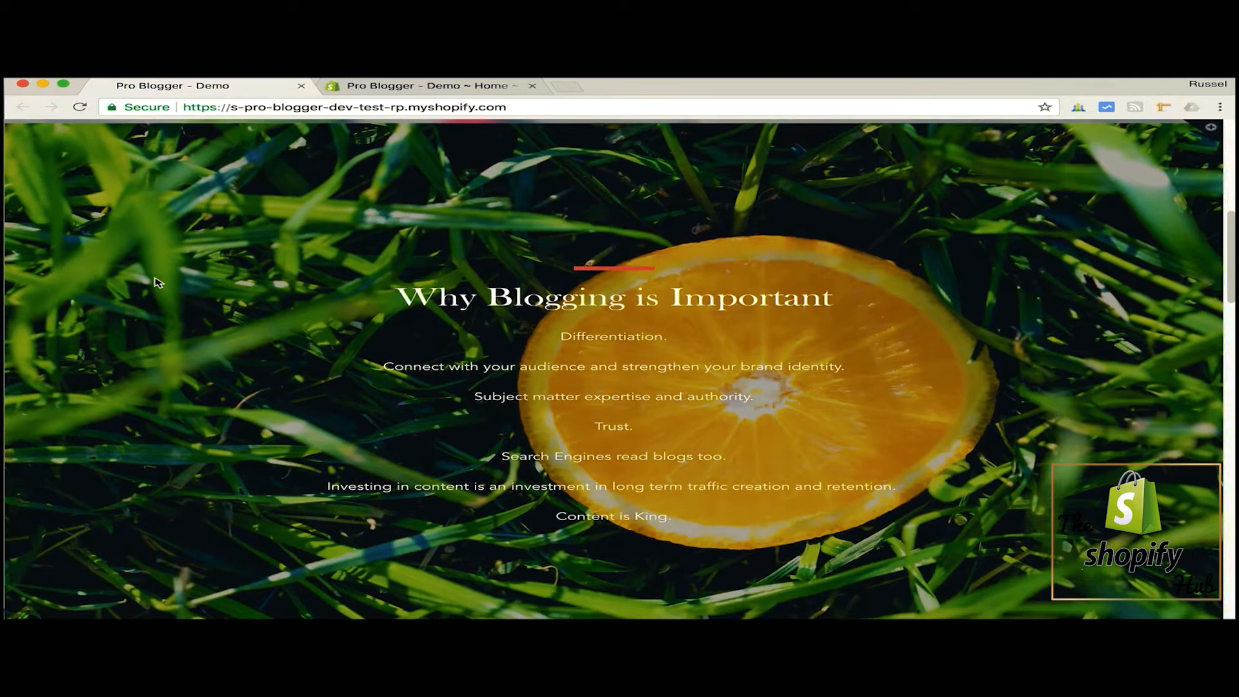
pyautogui.scroll(1, 155, 282)
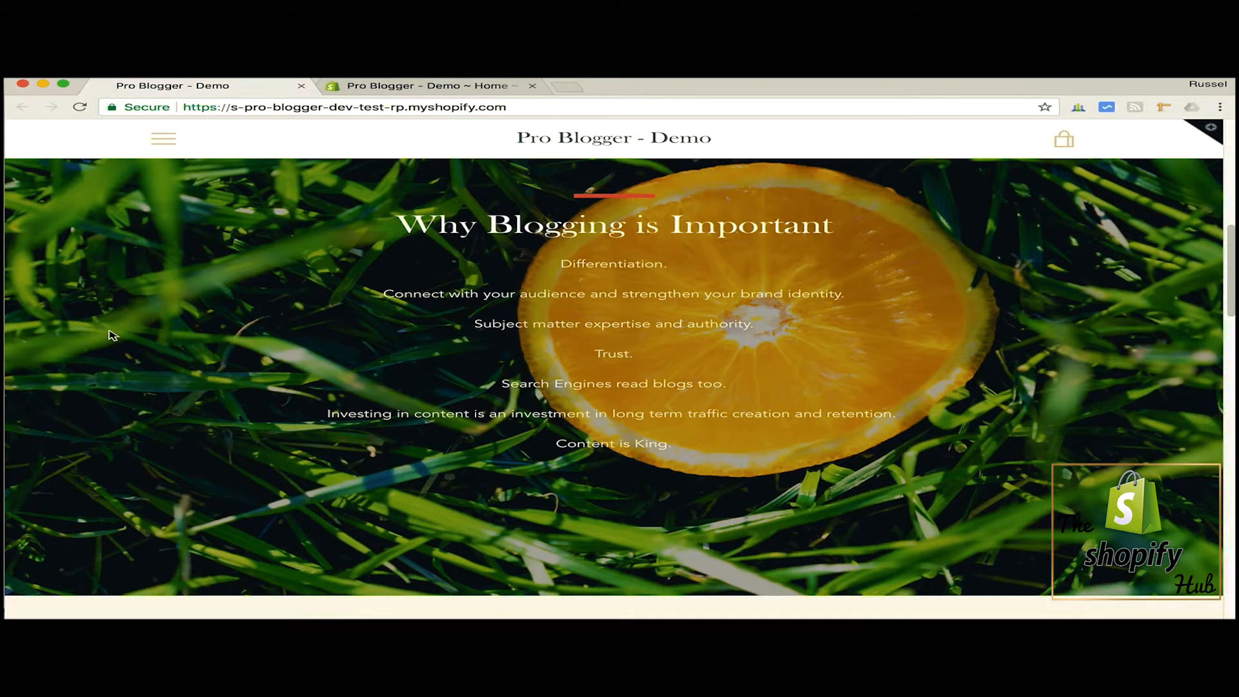
pyautogui.scroll(1, 113, 335)
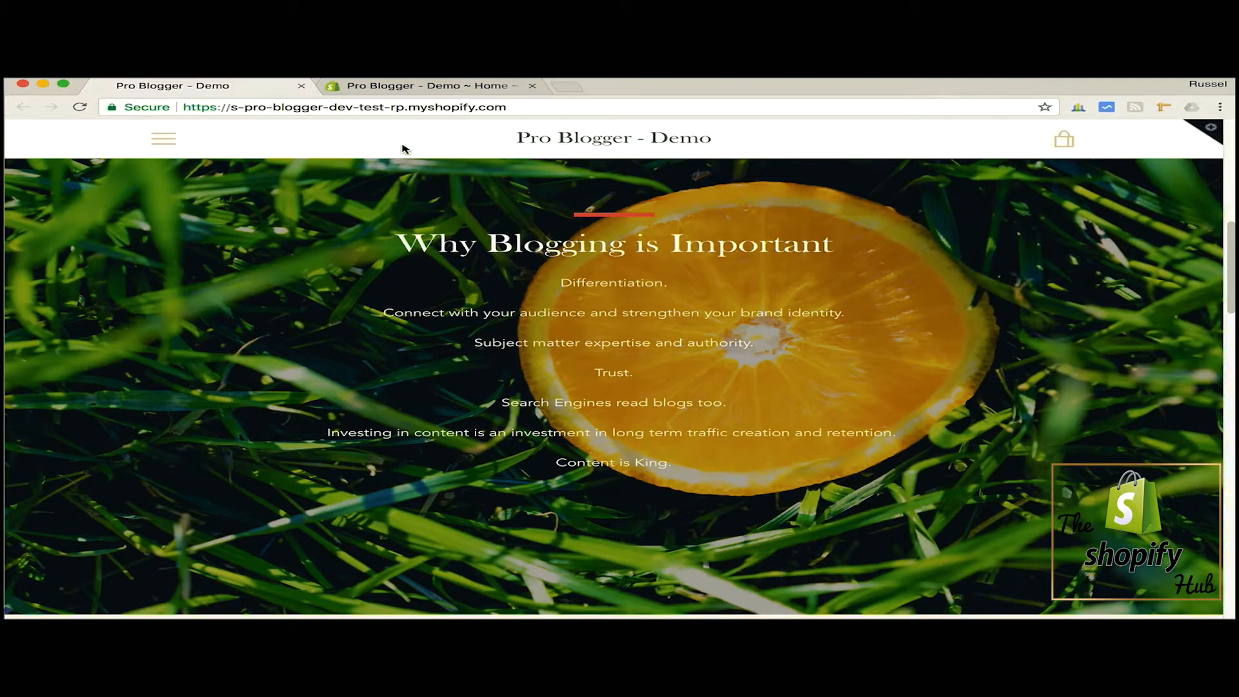
# - Switch to the store admin, open the online store's blog posts, and look through the list of articles
pyautogui.click(428, 88)
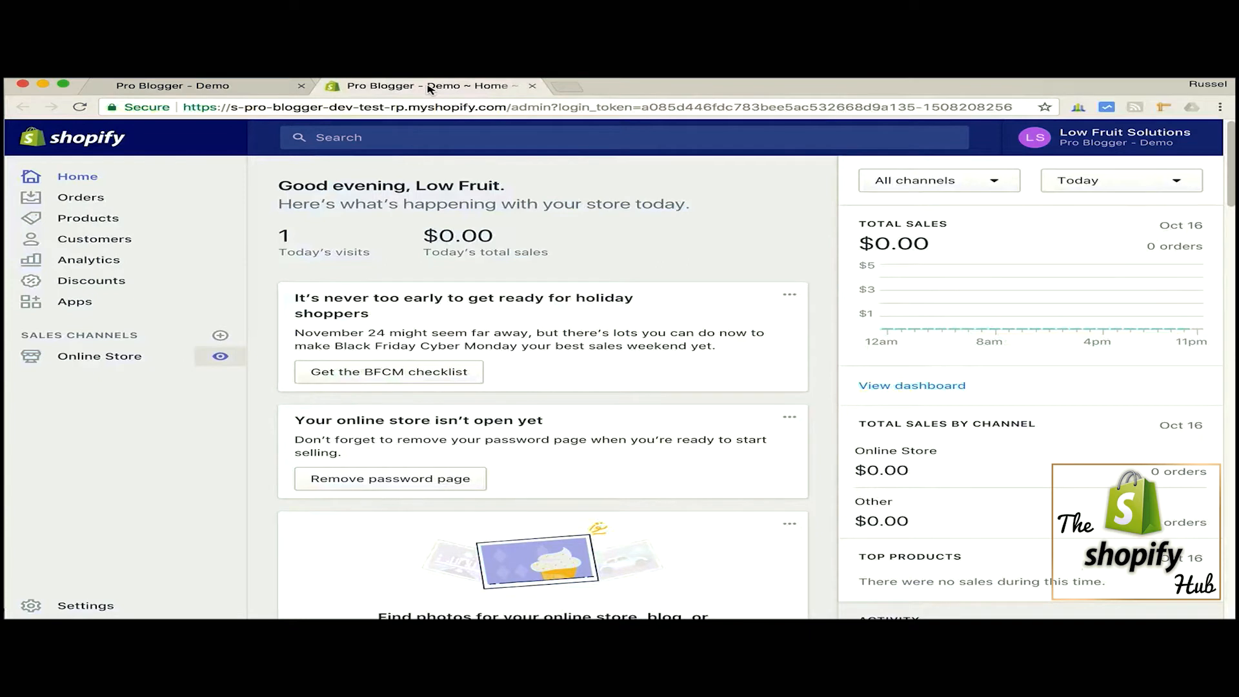
pyautogui.click(116, 362)
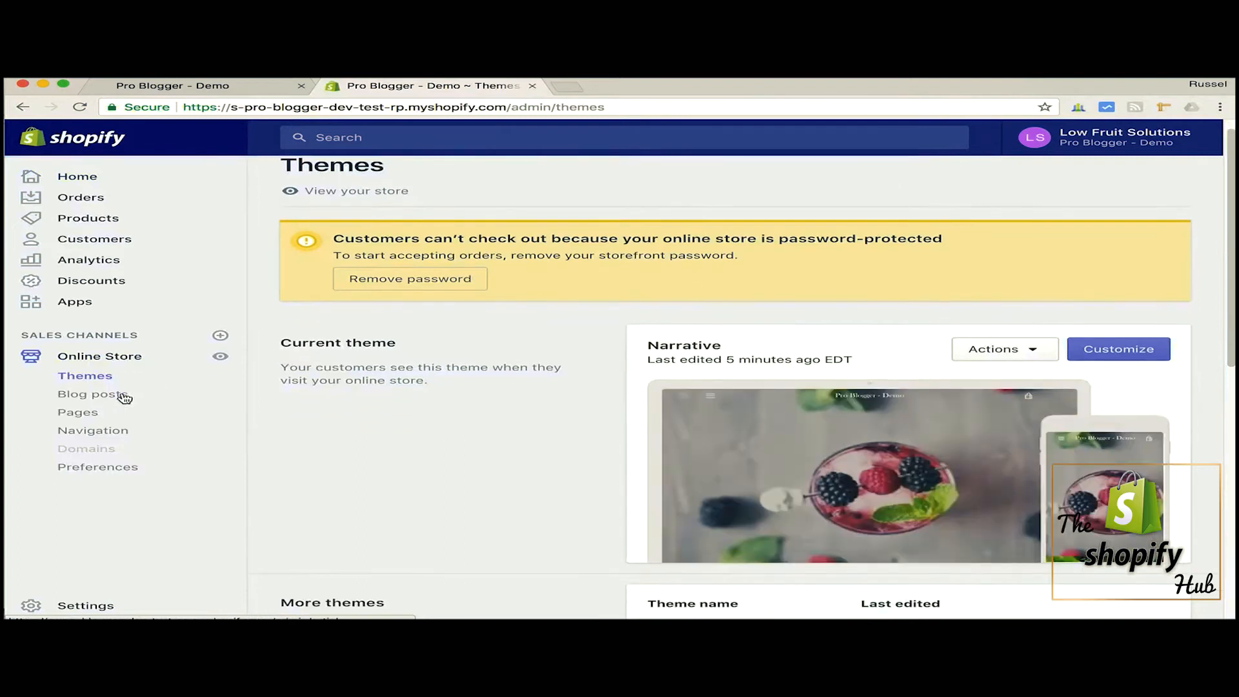
pyautogui.click(100, 396)
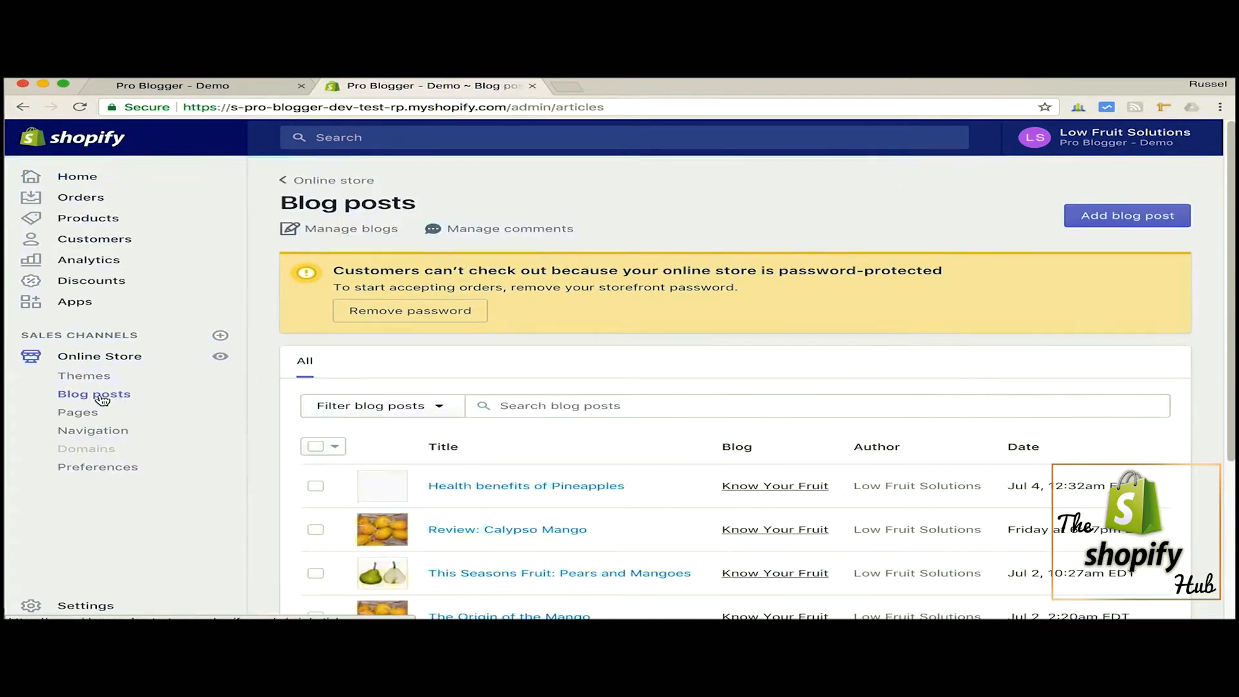
pyautogui.scroll(-3, 645, 338)
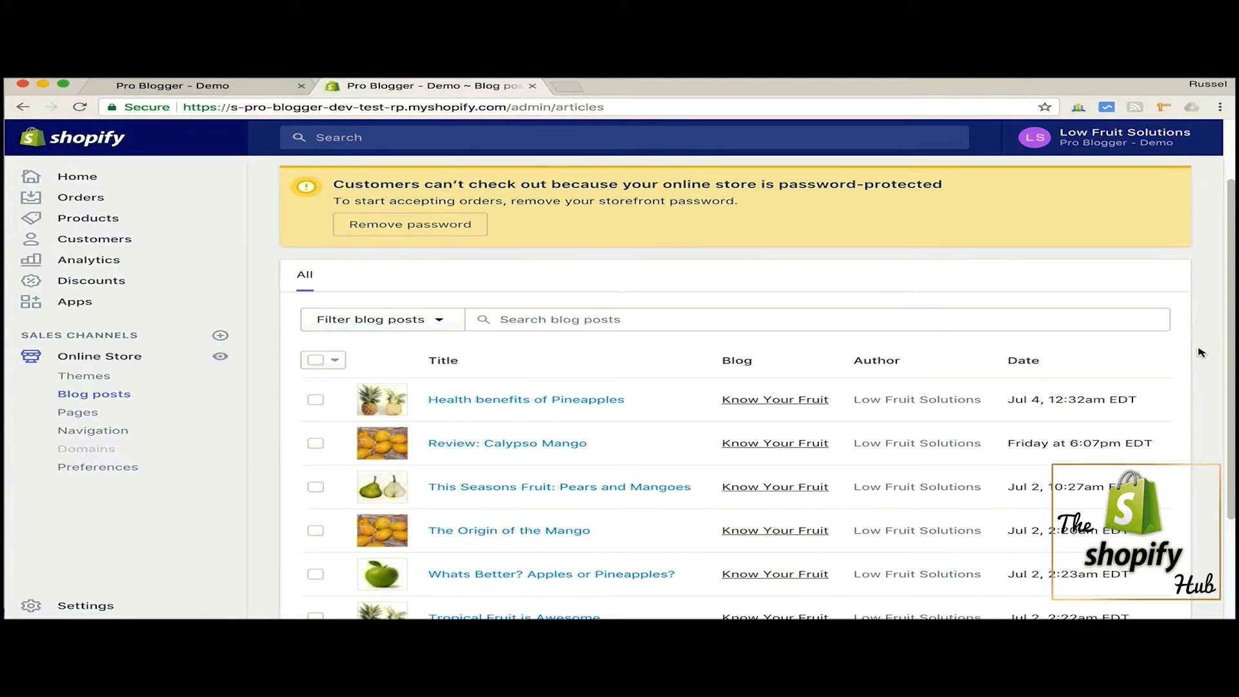
pyautogui.scroll(2, 1201, 353)
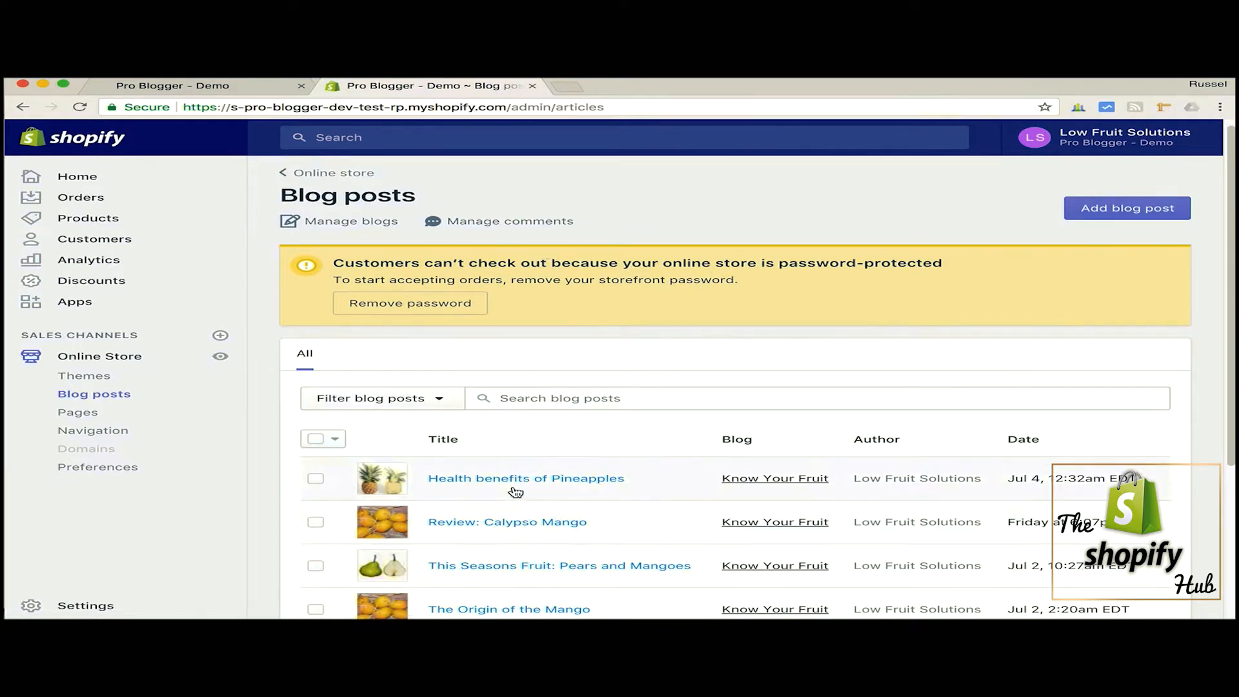
# - Open the "Know Your Fruit" blog for editing from the blog management list and go to its title
pyautogui.click(340, 224)
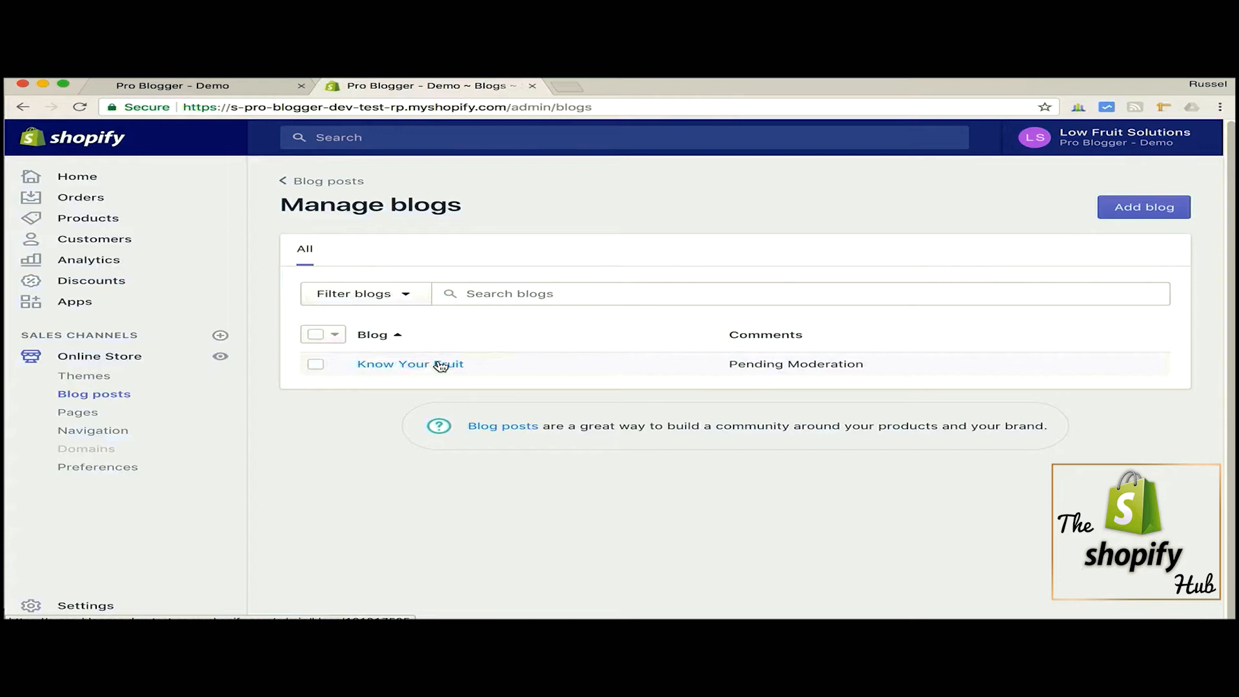
pyautogui.click(399, 362)
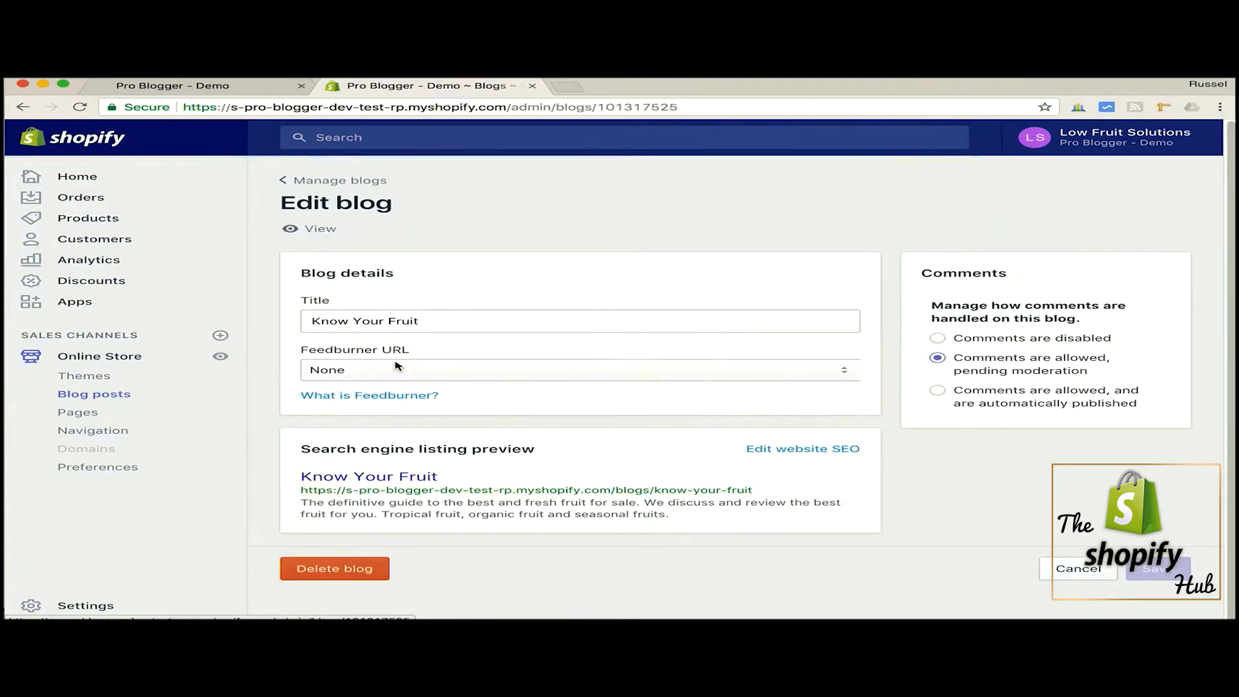
pyautogui.click(446, 320)
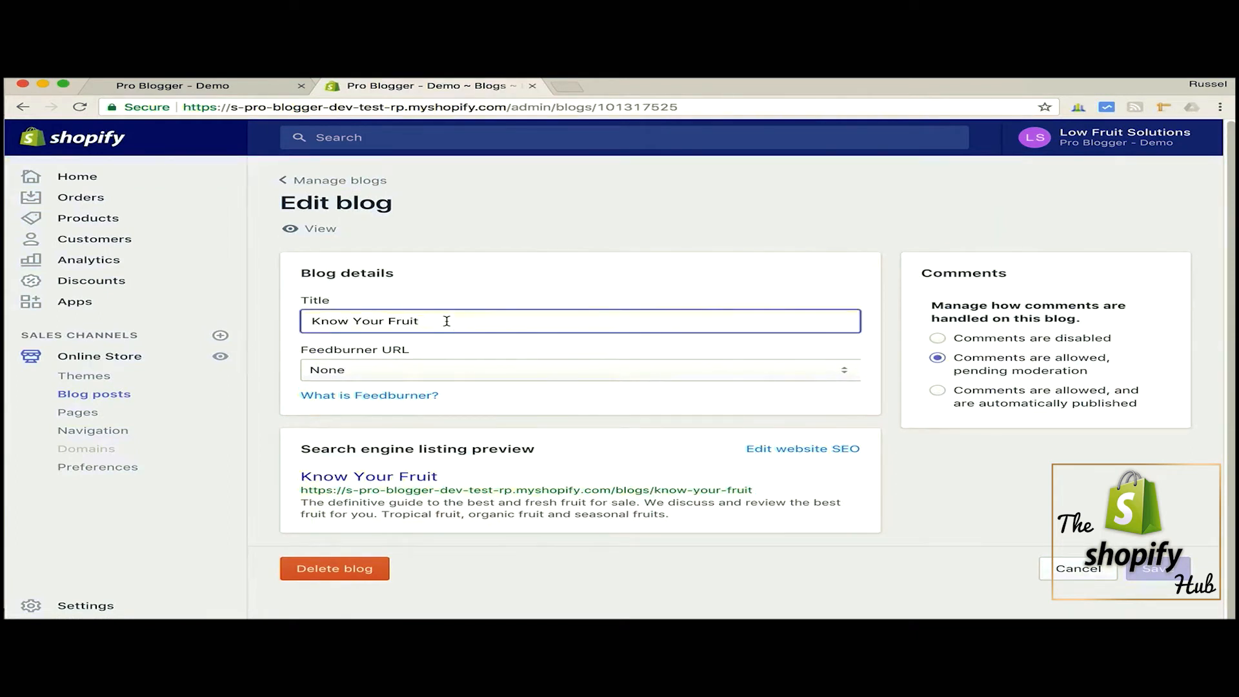
# - On the storefront, open the "Health benefits of Pineapples" article and highlight the blog handle "know-your-fruit" in its web address
pyautogui.click(225, 90)
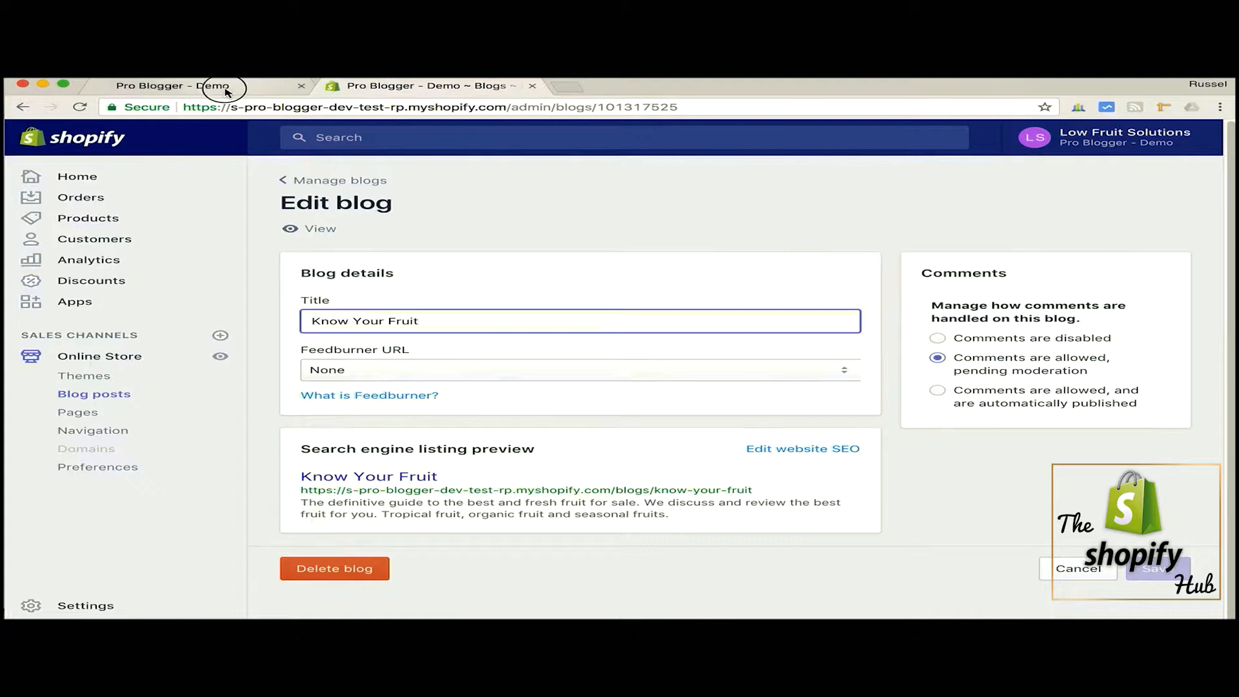
pyautogui.scroll(-3, 400, 337)
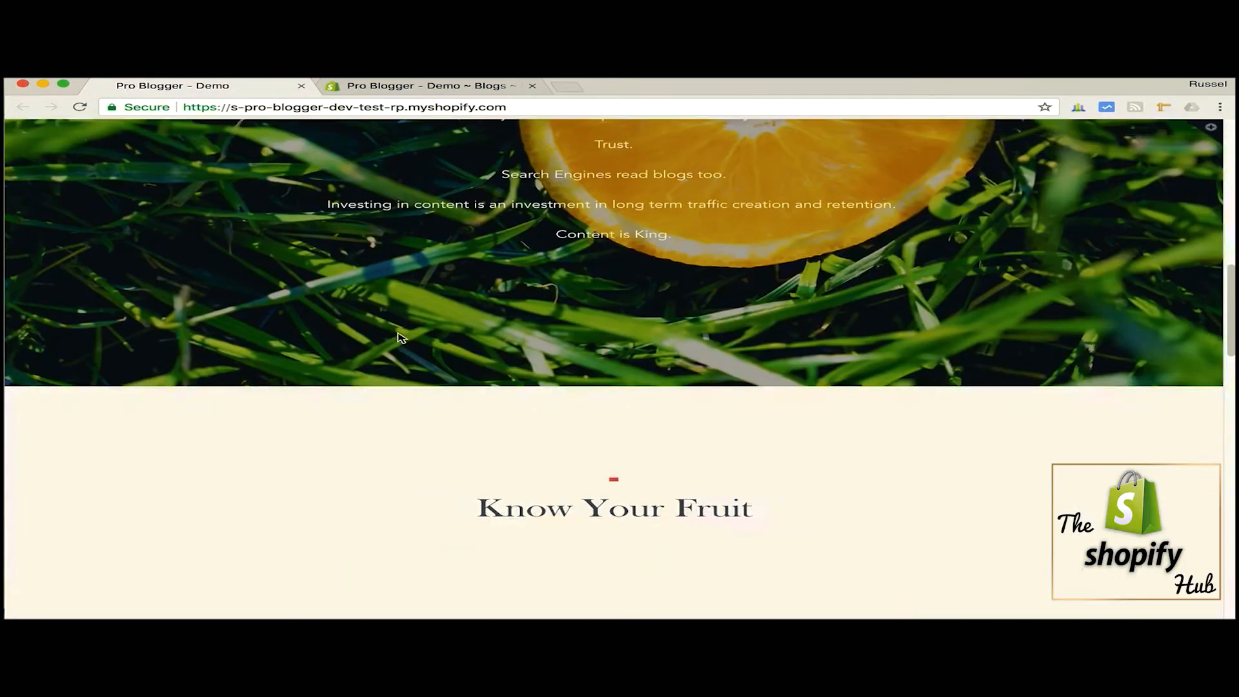
pyautogui.scroll(-5, 400, 336)
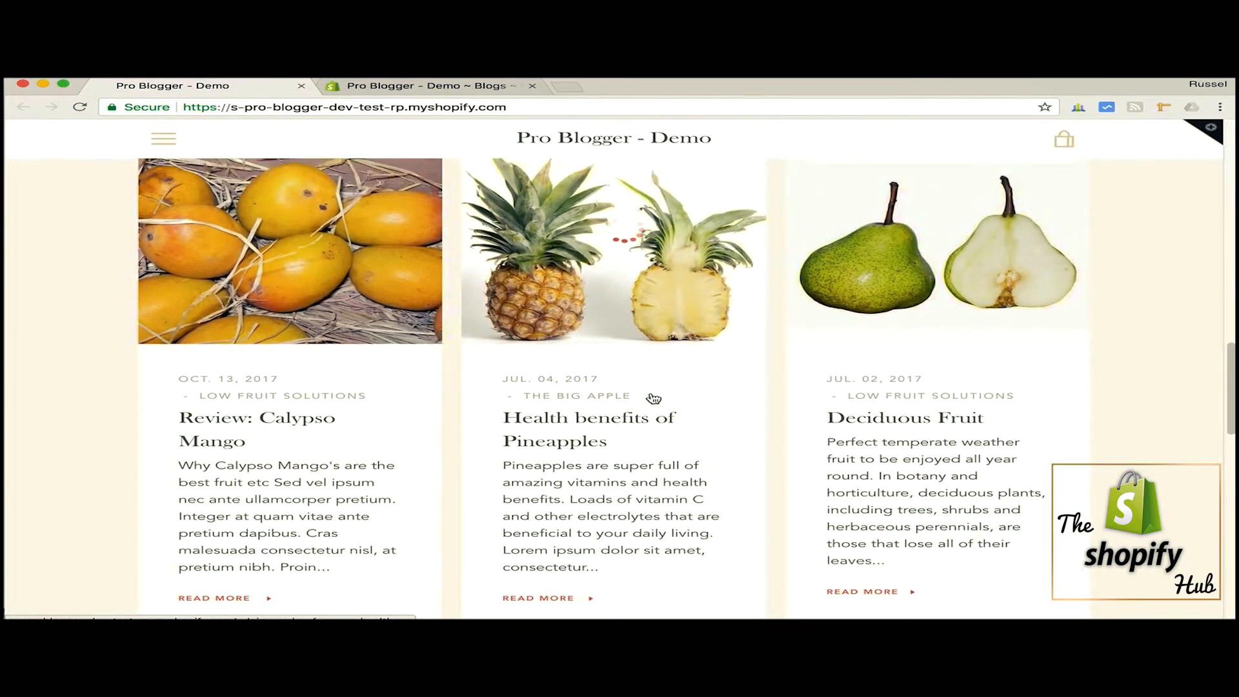
pyautogui.click(633, 420)
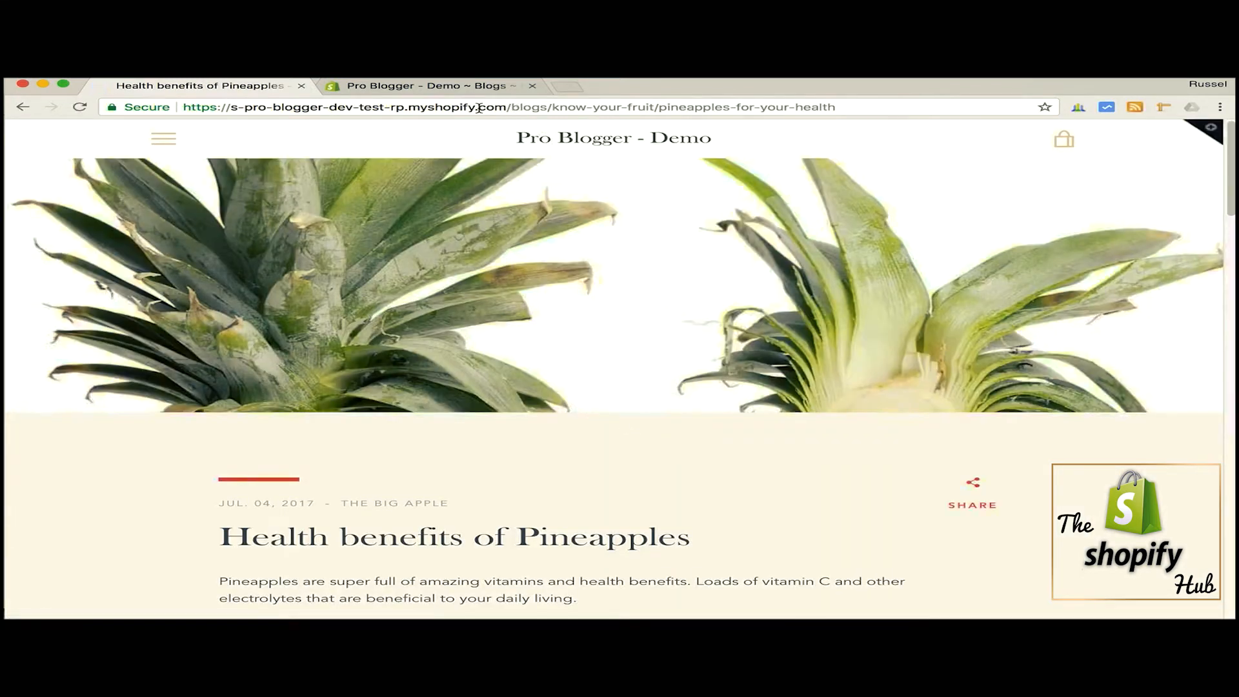
pyautogui.moveTo(510, 106); pyautogui.dragTo(655, 107)
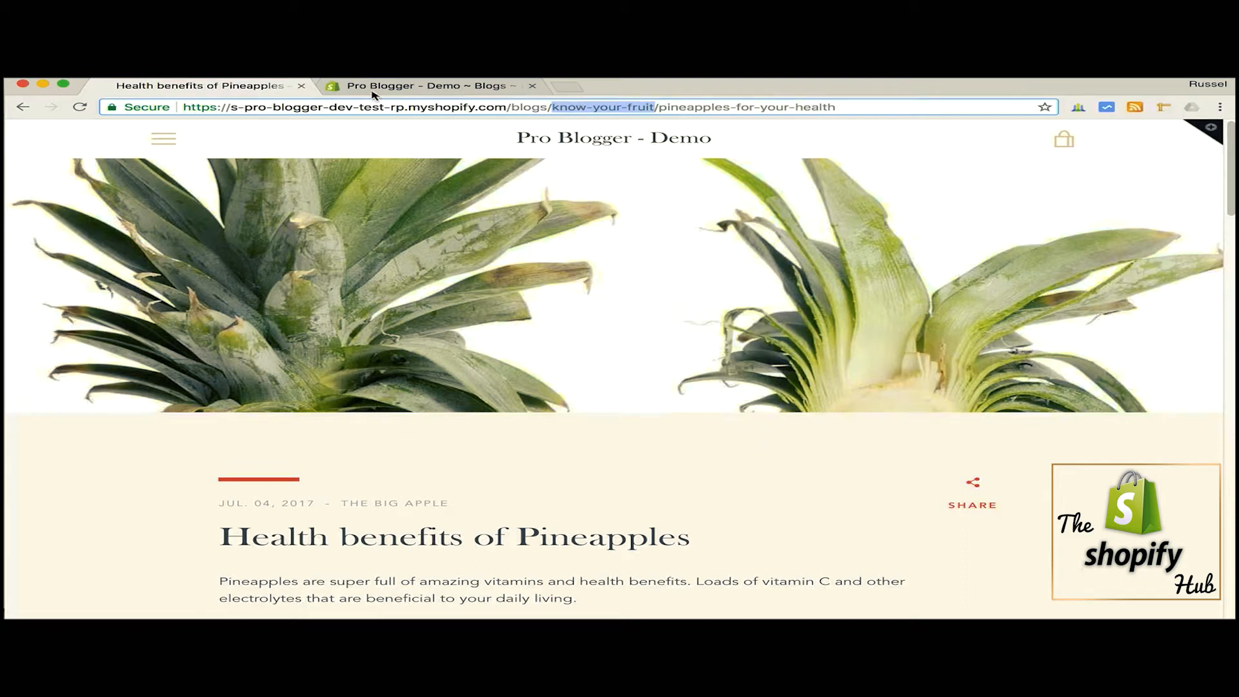
# - Back in the "Know Your Fruit" blog settings, expand the website SEO fields and examine the page title and meta description
pyautogui.click(400, 85)
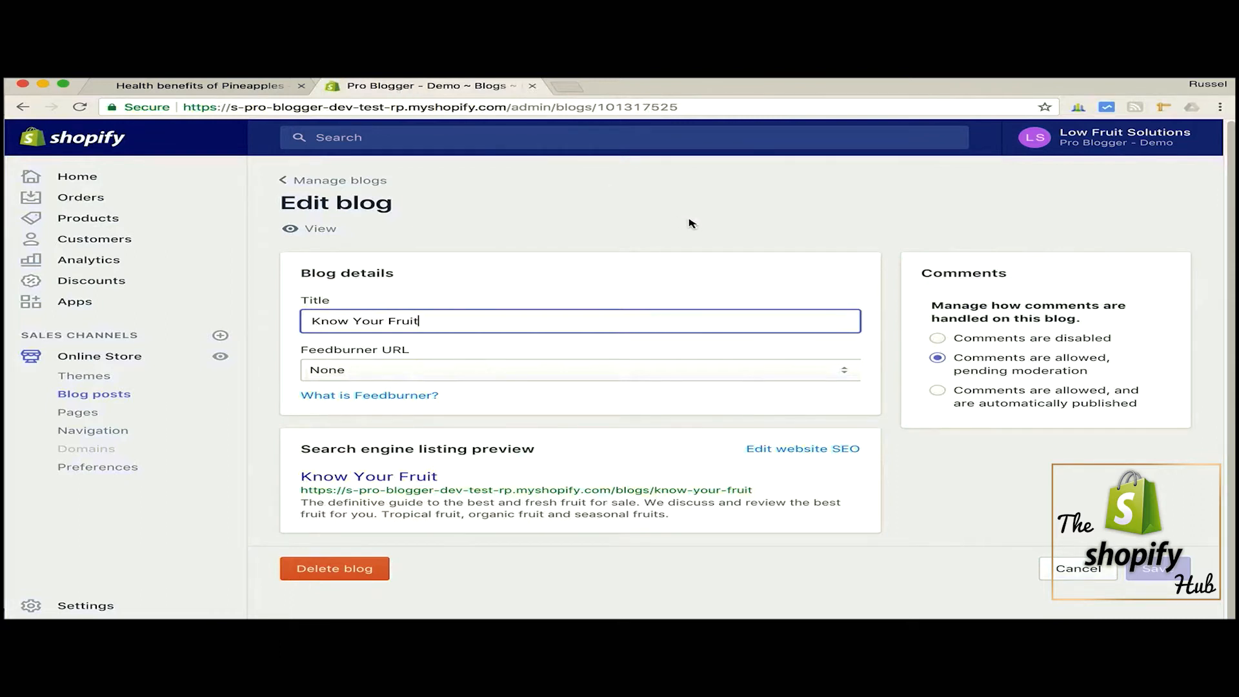
pyautogui.moveTo(453, 321); pyautogui.dragTo(290, 322)
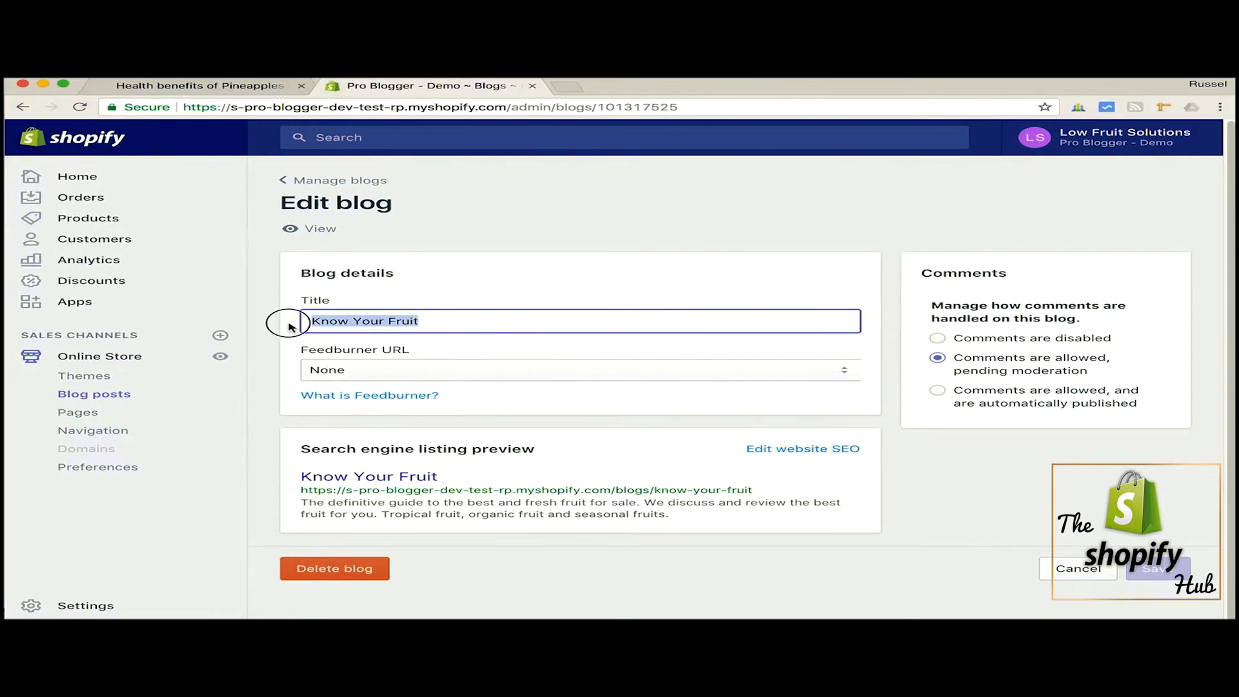
pyautogui.click(830, 450)
pyautogui.scroll(-5, 893, 477)
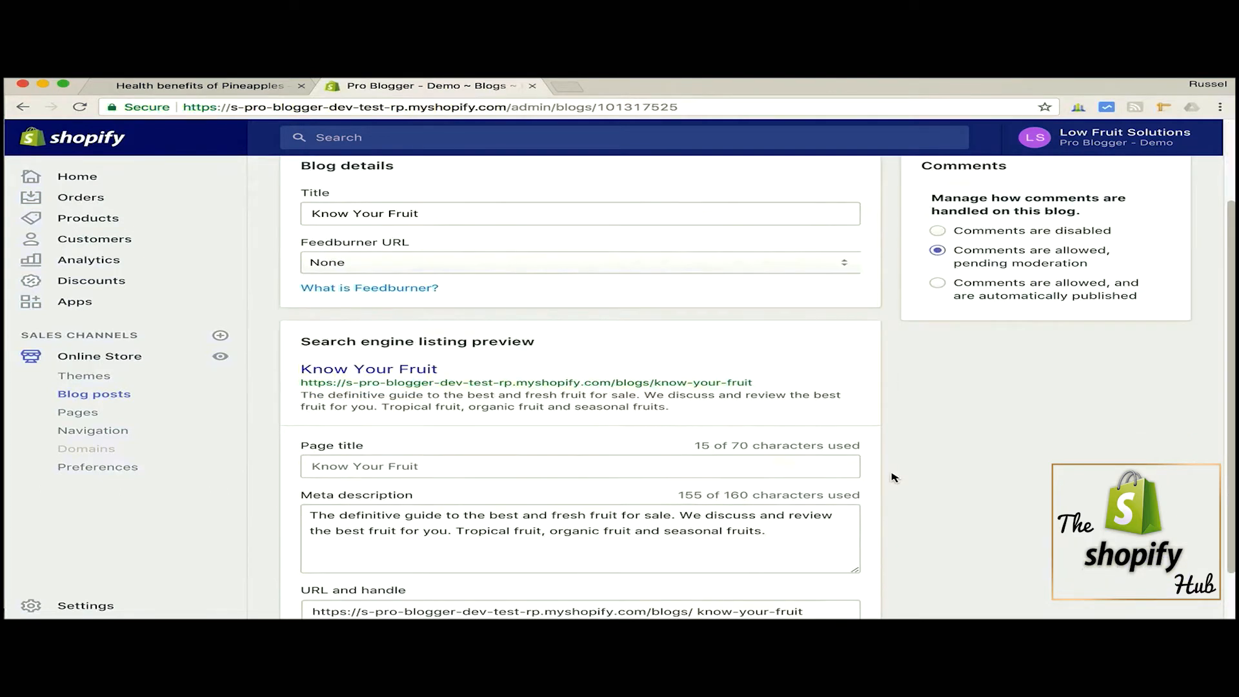
pyautogui.click(462, 397)
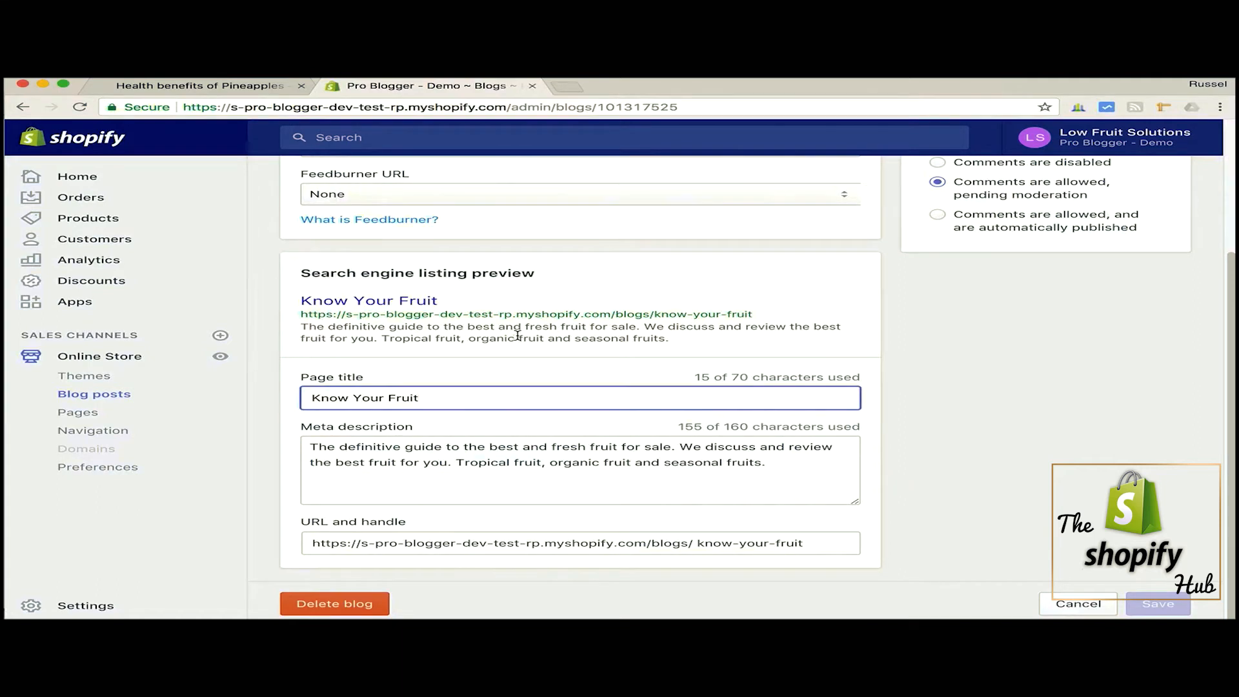
pyautogui.moveTo(789, 461); pyautogui.dragTo(270, 453)
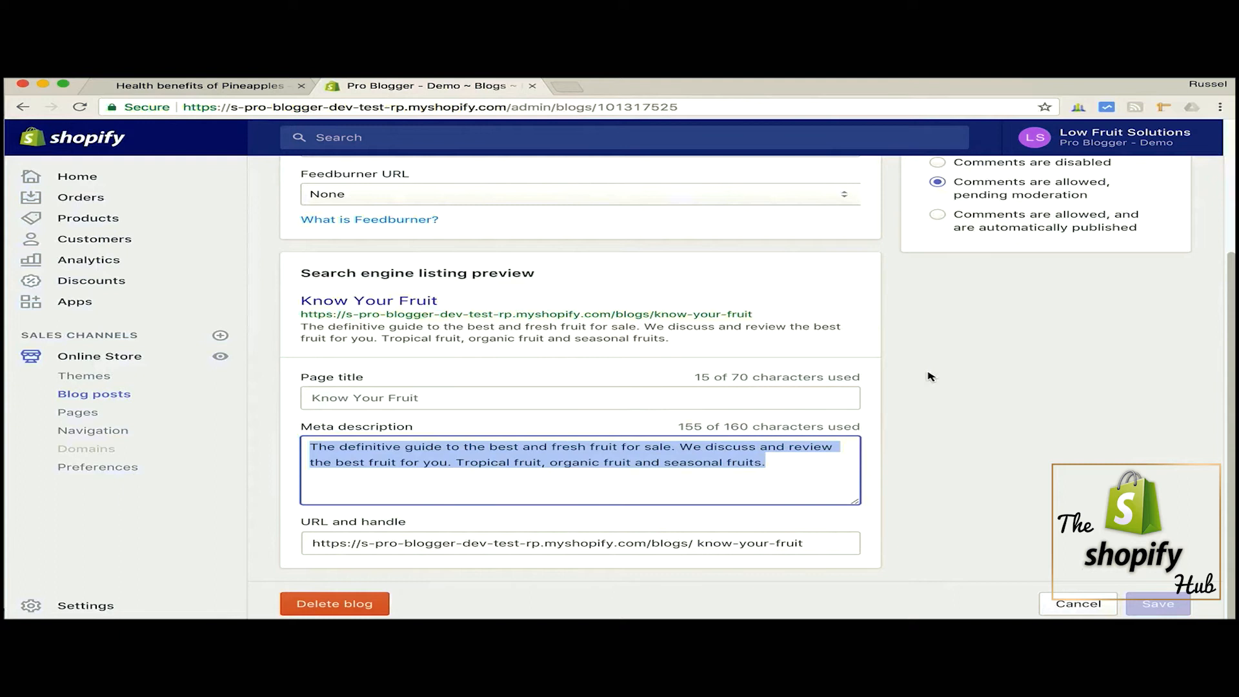
pyautogui.click(637, 452)
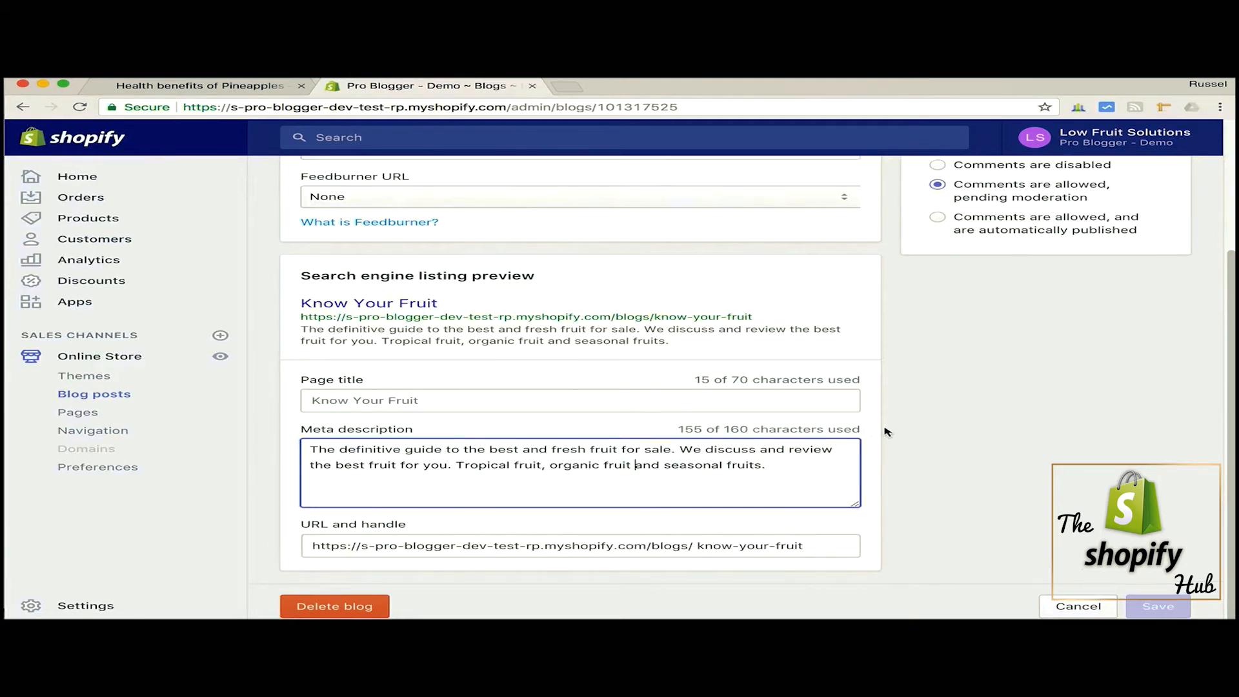
# - Check the blog's comment moderation options, then return to the blog posts list without changing anything
pyautogui.scroll(3, 885, 430)
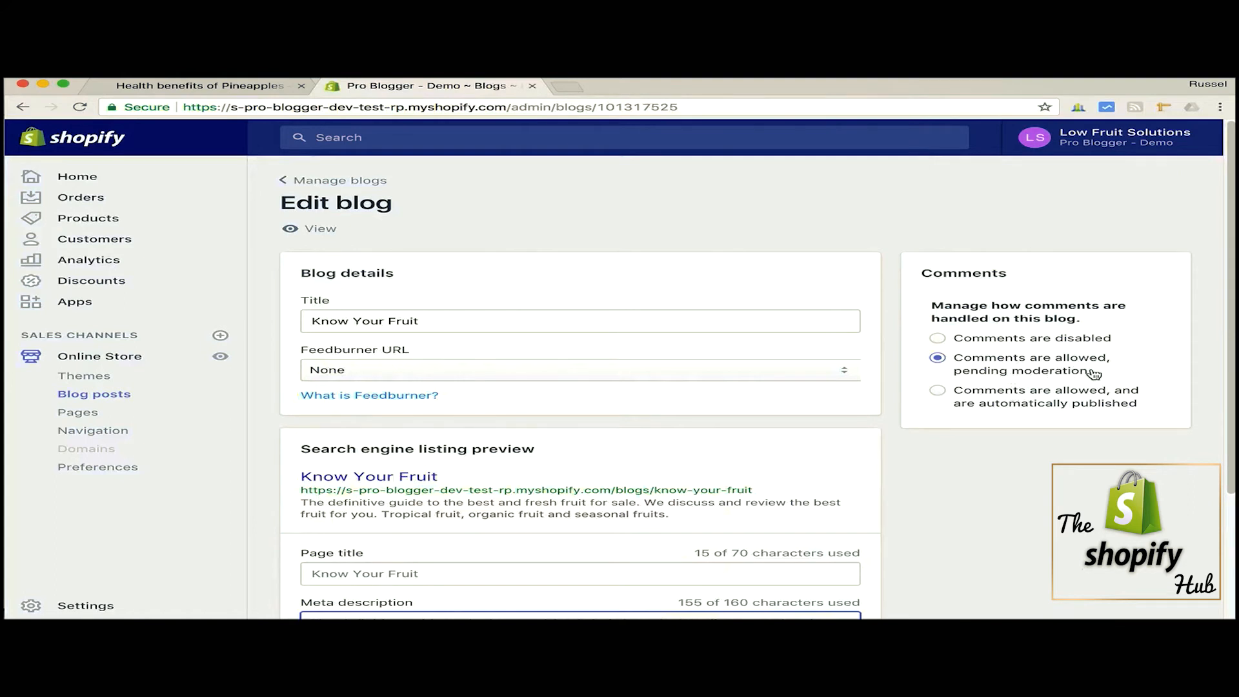
pyautogui.click(347, 186)
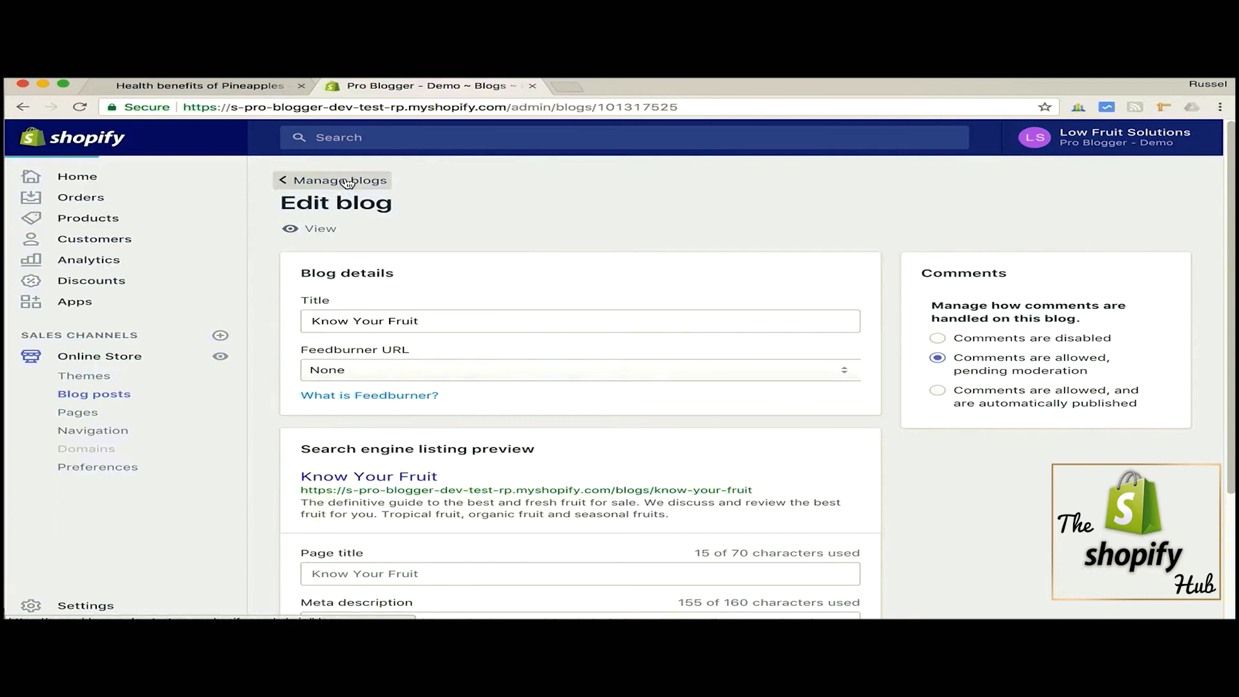
pyautogui.click(413, 363)
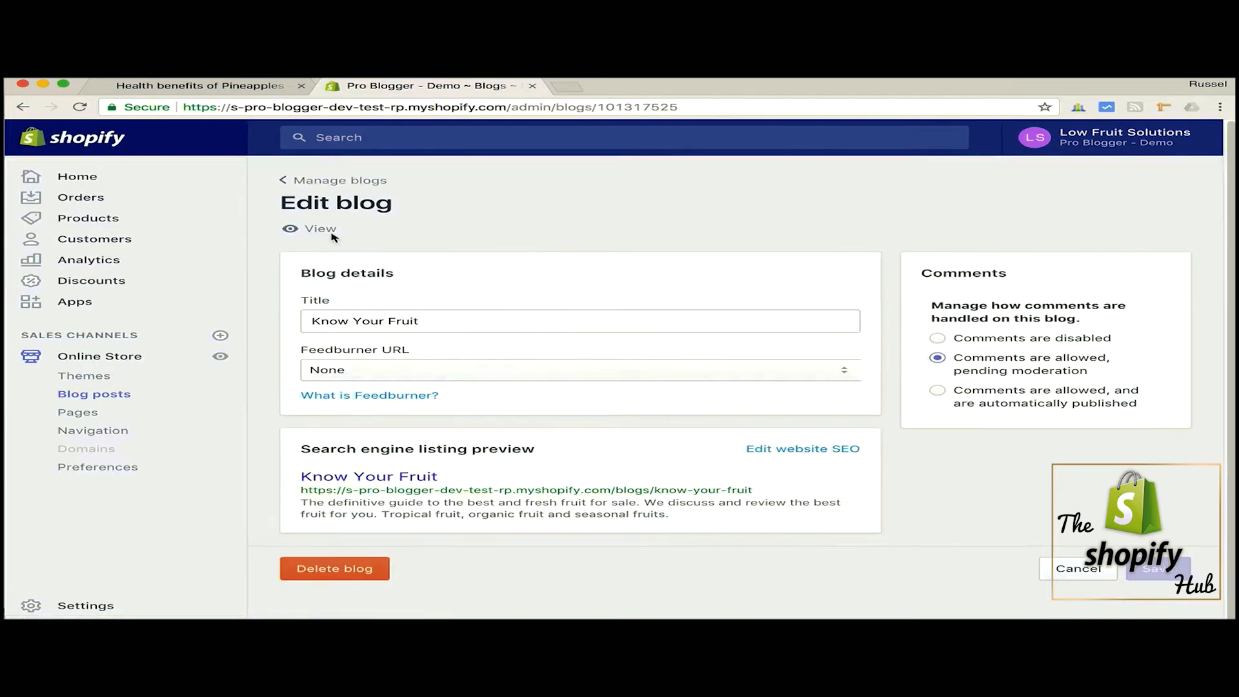
pyautogui.click(315, 183)
pyautogui.click(309, 184)
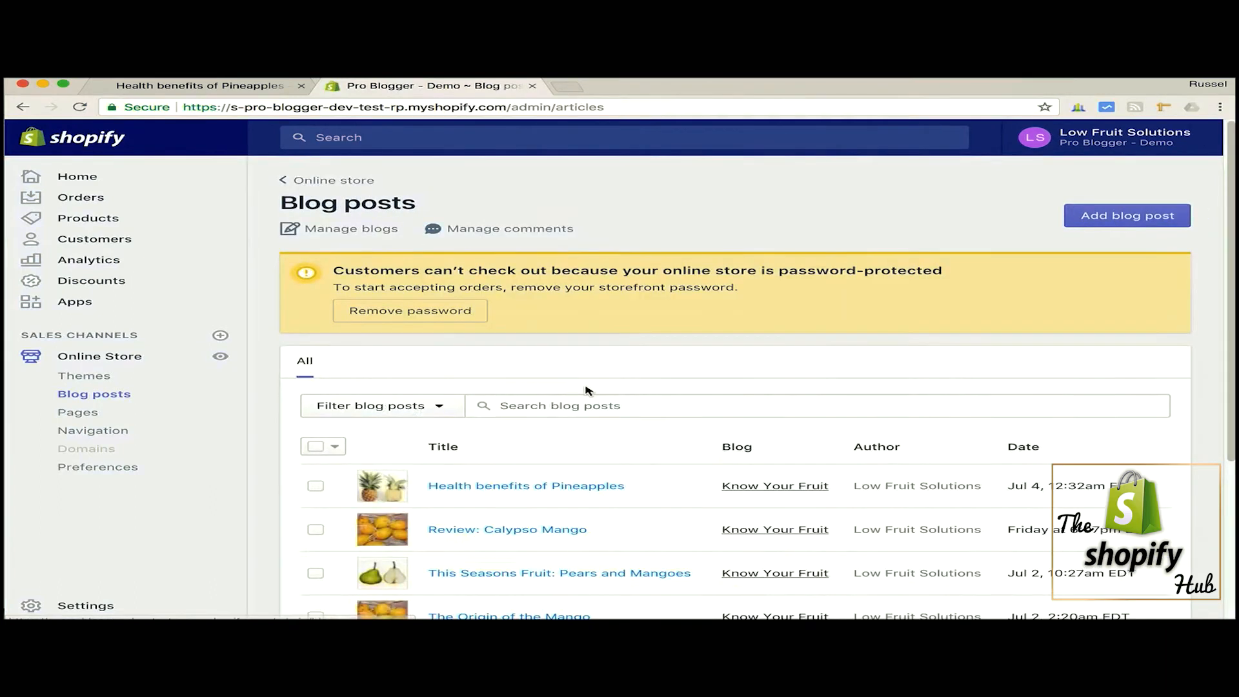
# - Open the "Health benefits of Pineapples" post and examine its title, visibility options and body content down to the green apple image
pyautogui.scroll(-2, 645, 342)
pyautogui.click(520, 391)
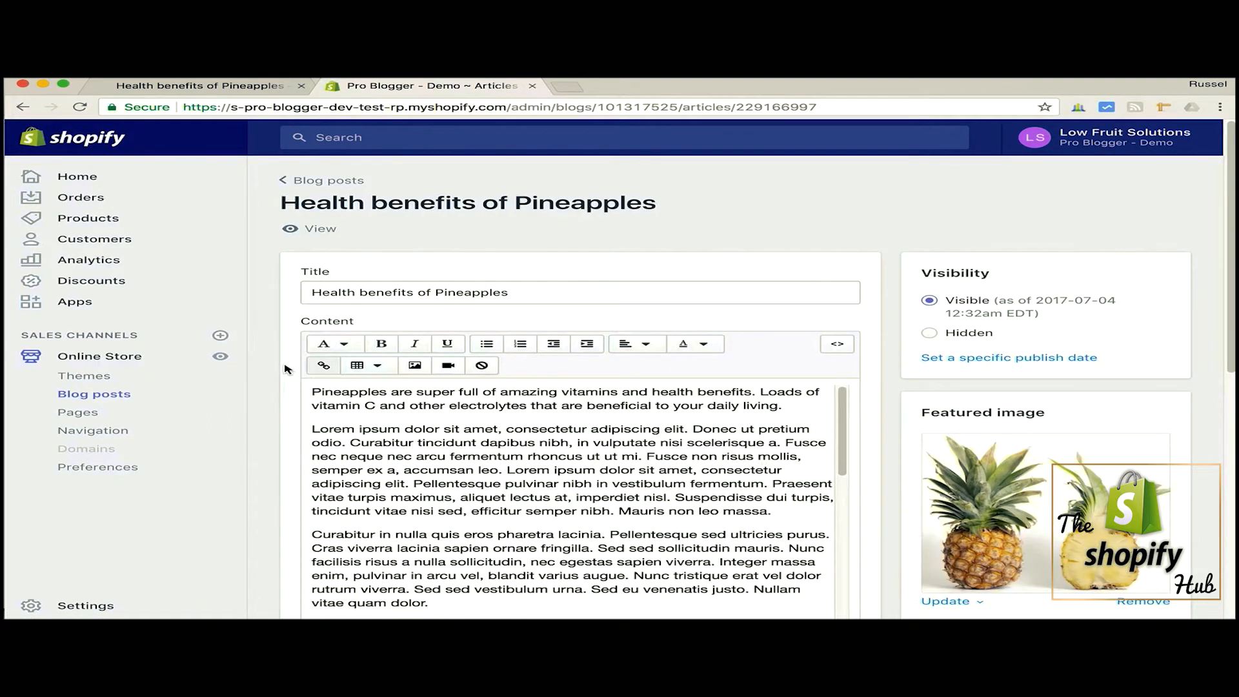
pyautogui.scroll(-1, 289, 369)
pyautogui.click(544, 268)
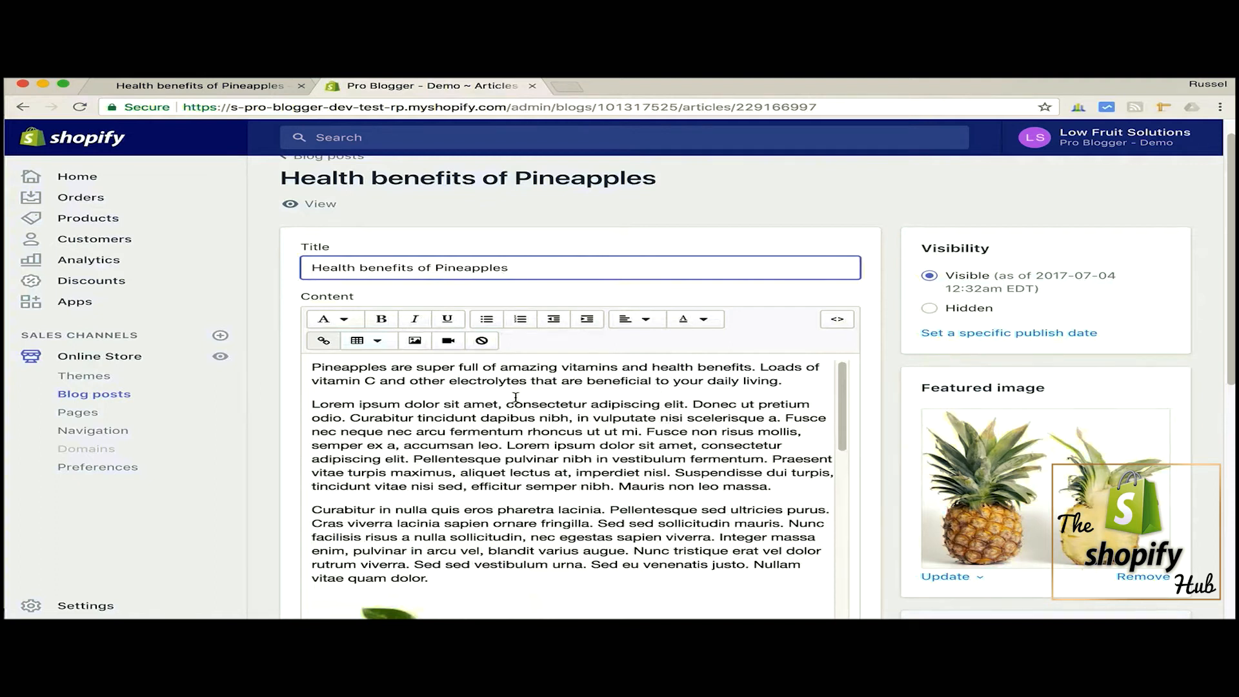
pyautogui.scroll(-1, 636, 424)
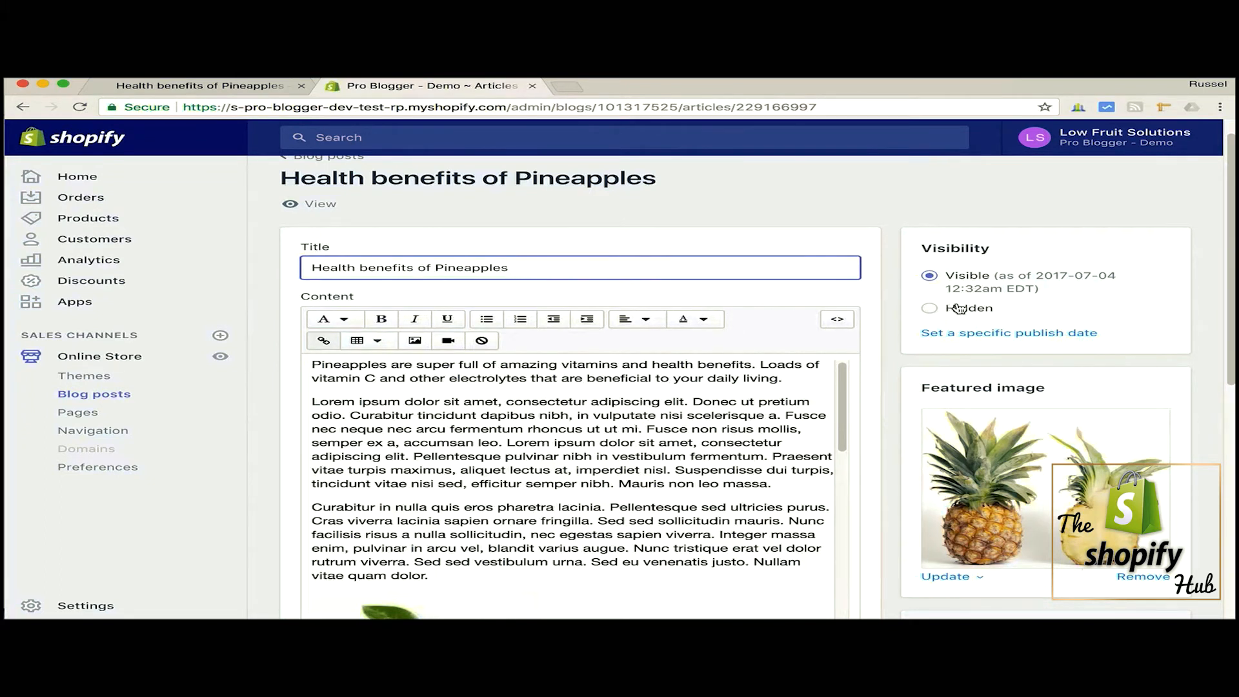
pyautogui.scroll(-3, 591, 392)
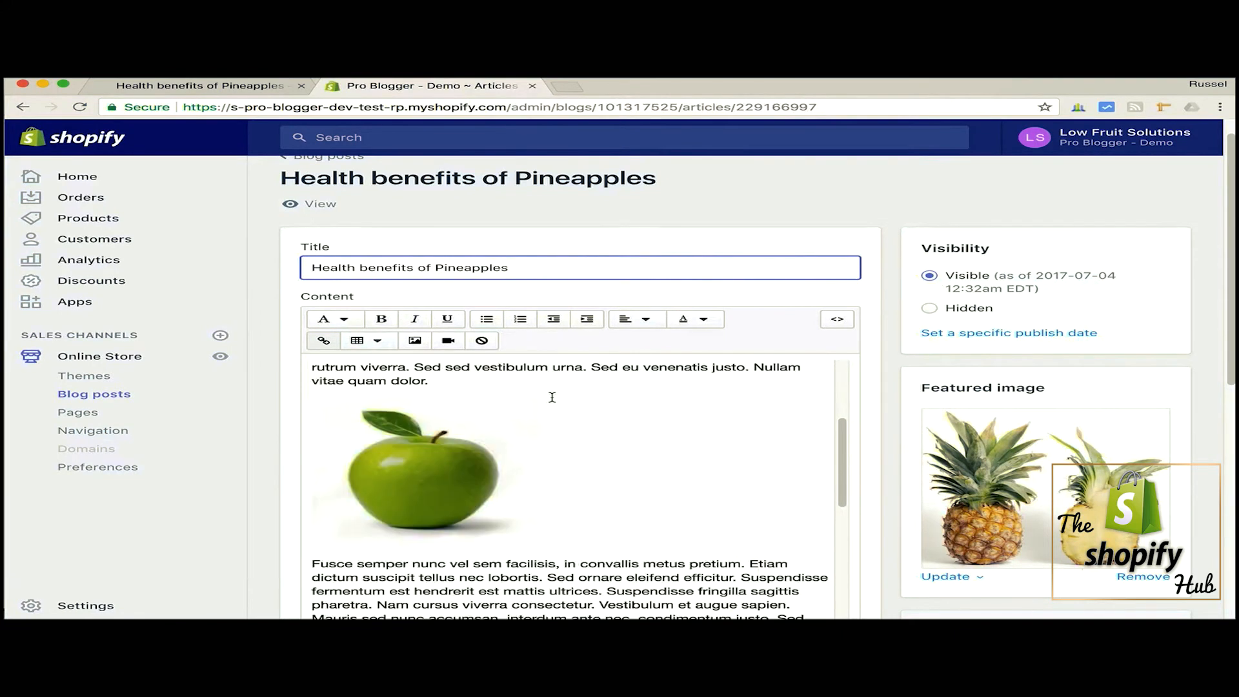
pyautogui.scroll(5, 552, 397)
pyautogui.scroll(-5, 435, 411)
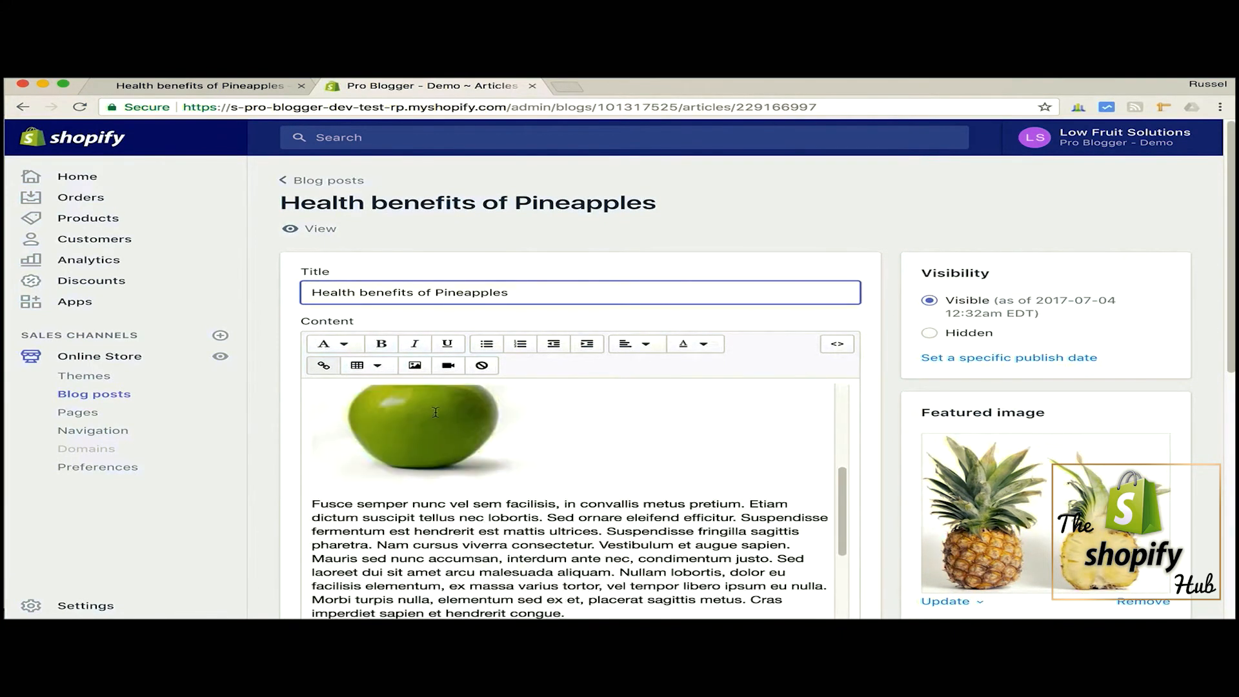
# - Open the image settings for the green apple picture in the post and view the available sizes, keeping Large (480x480)
pyautogui.click(432, 413)
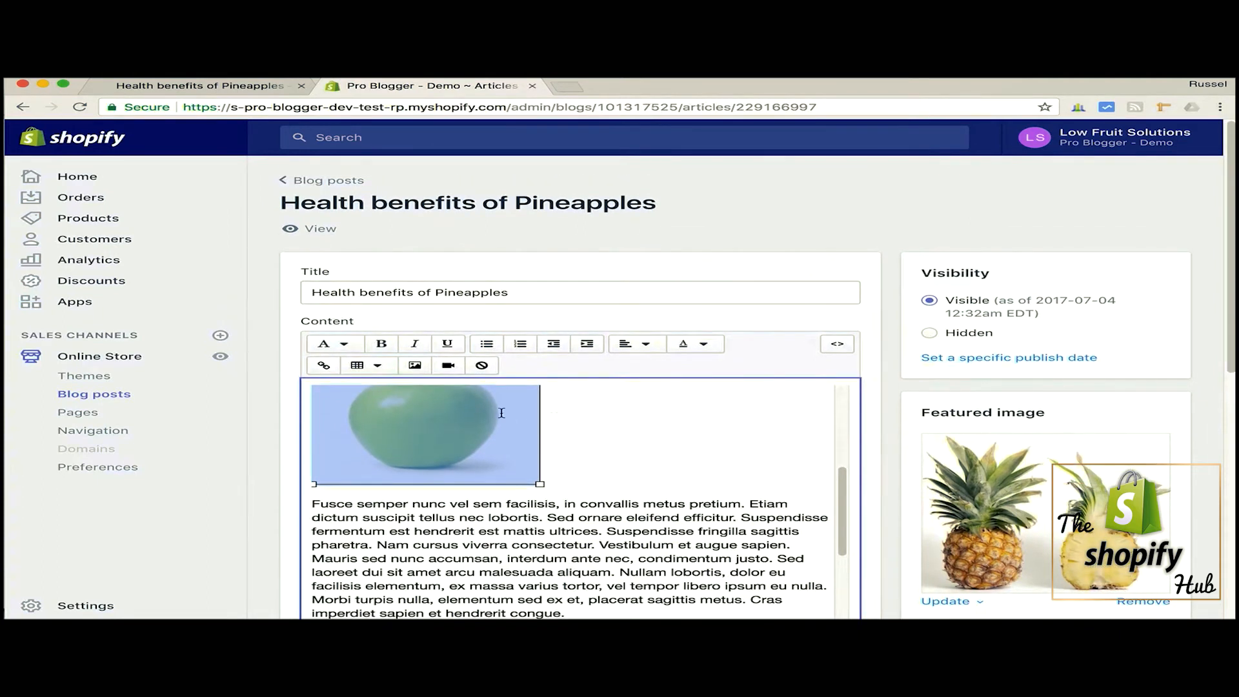
pyautogui.click(415, 366)
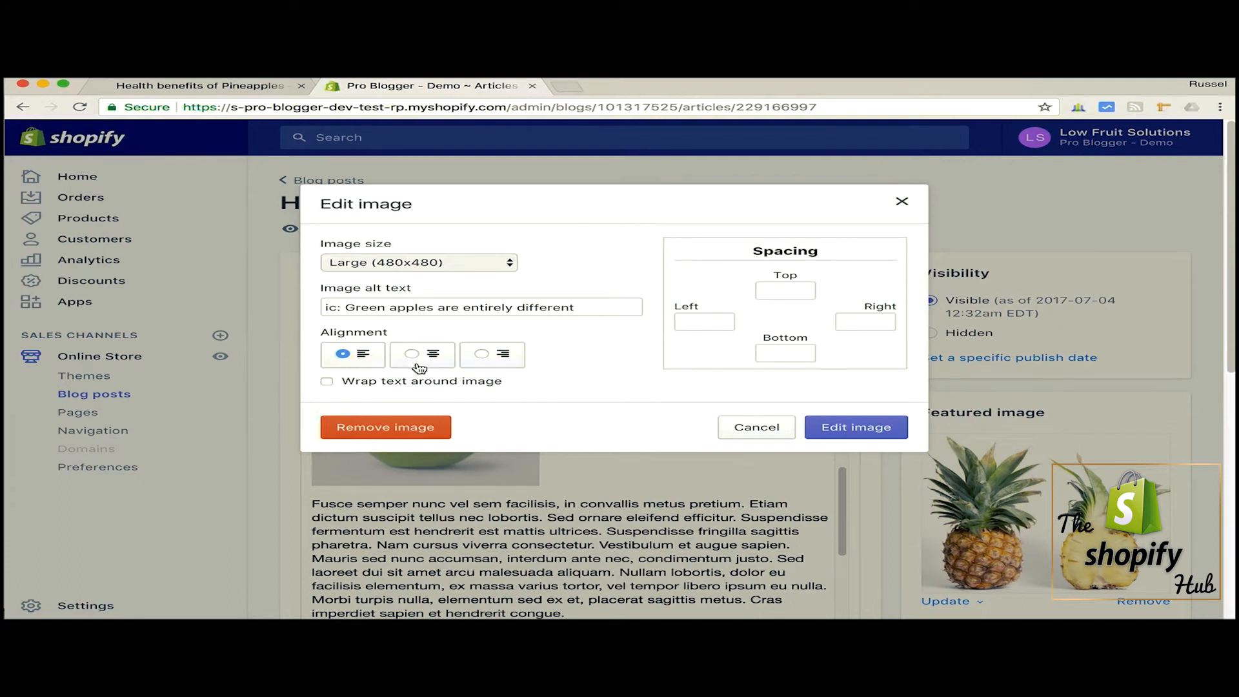
pyautogui.click(510, 263)
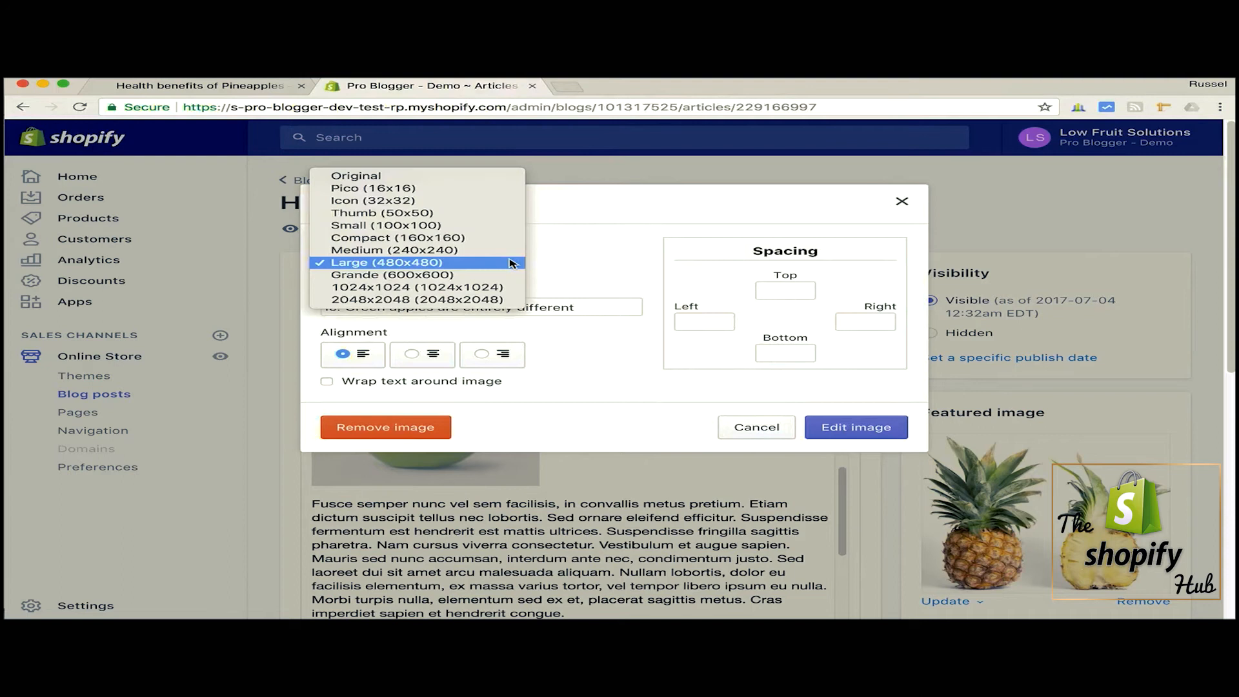
pyautogui.click(573, 262)
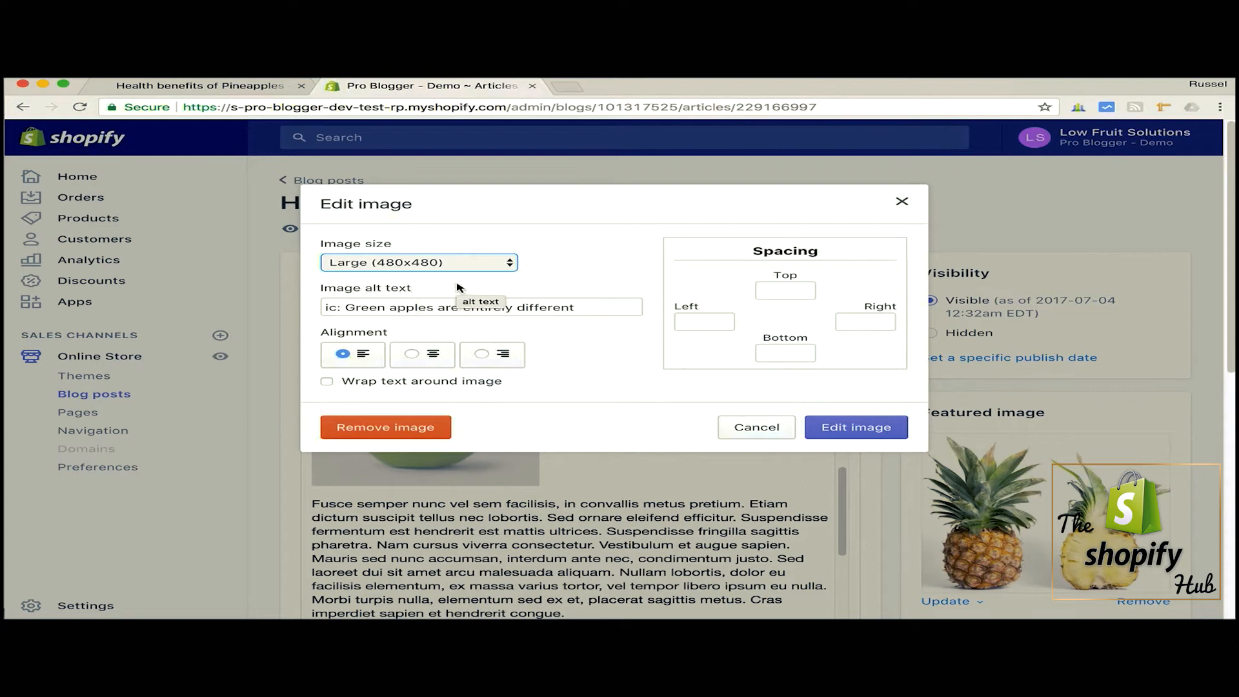
# - Inspect the green apple picture's alt text with its "ic:" caption prefix, and leave the image settings without saving changes
pyautogui.click(337, 309)
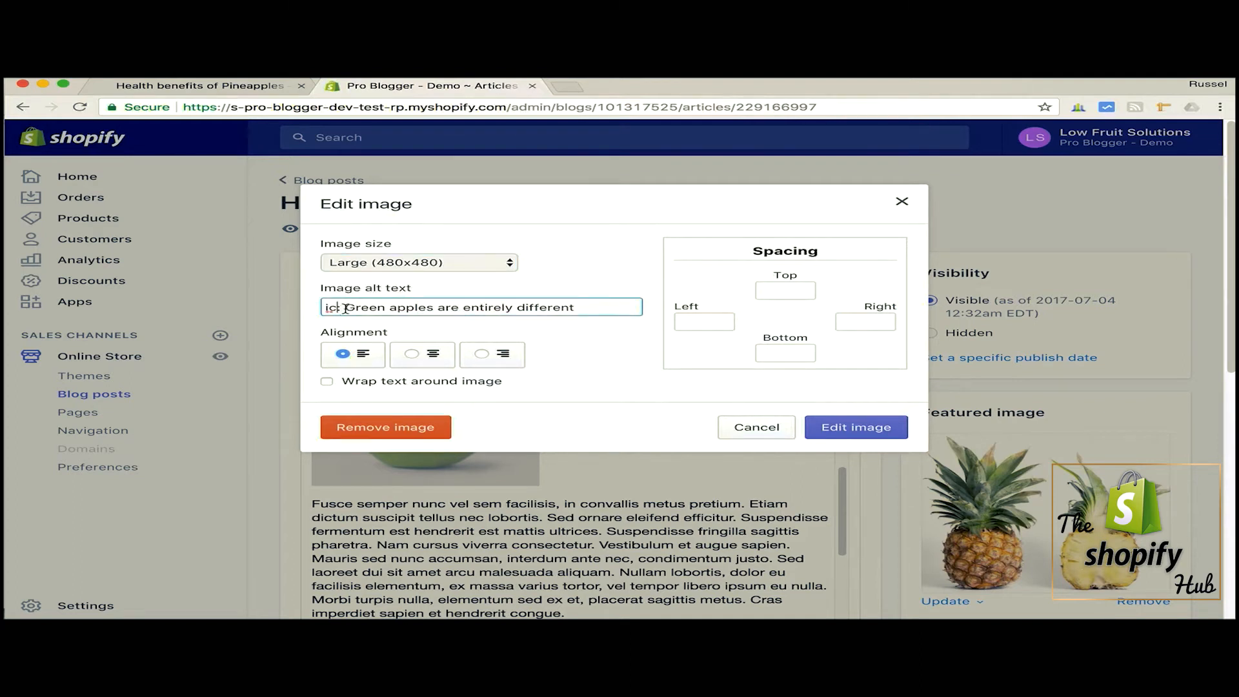
pyautogui.click(346, 308)
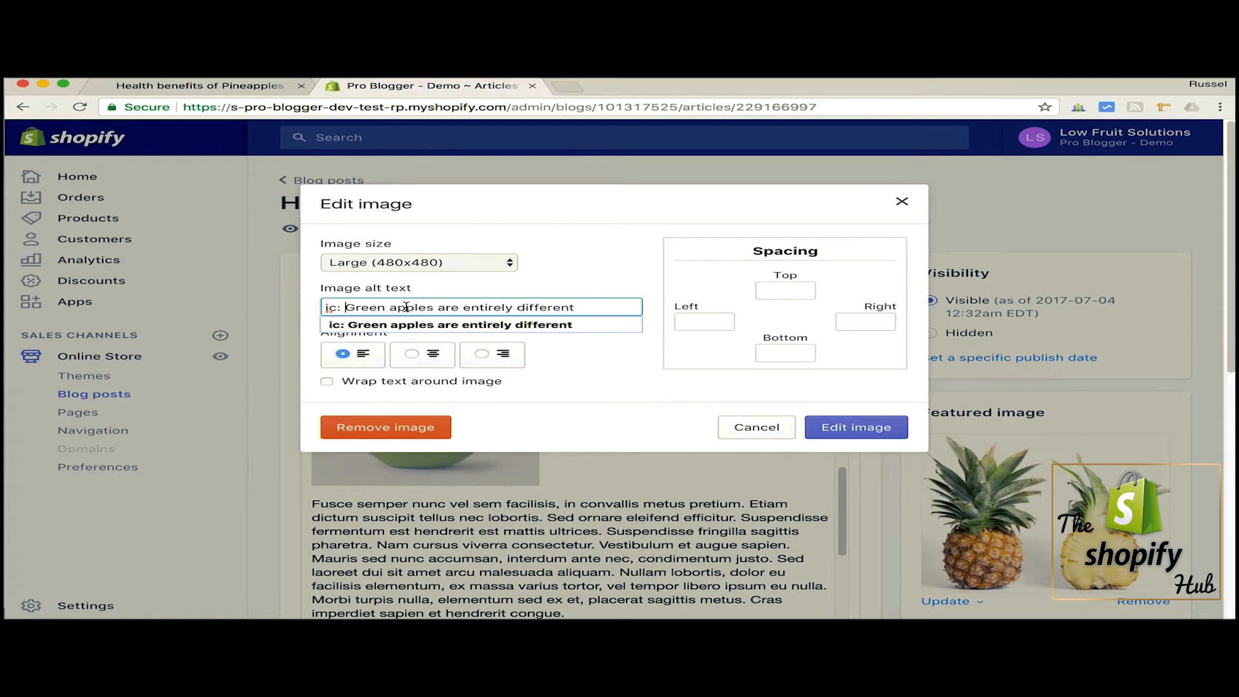
pyautogui.click(586, 282)
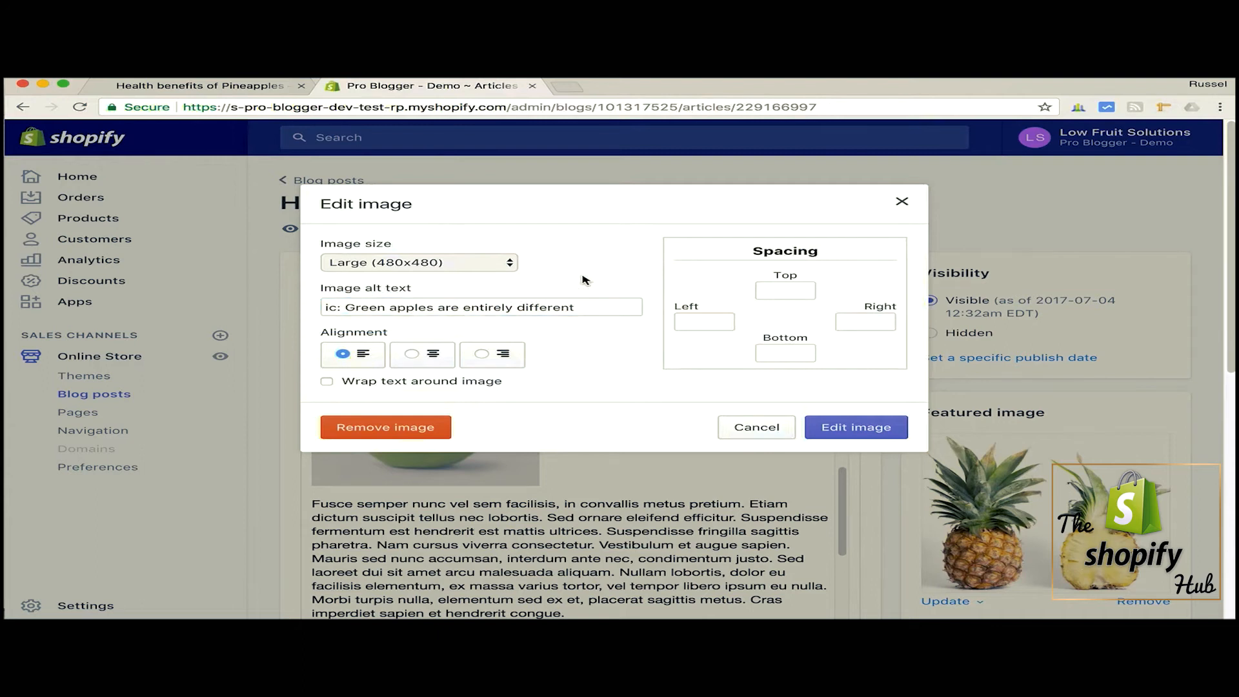
pyautogui.click(583, 306)
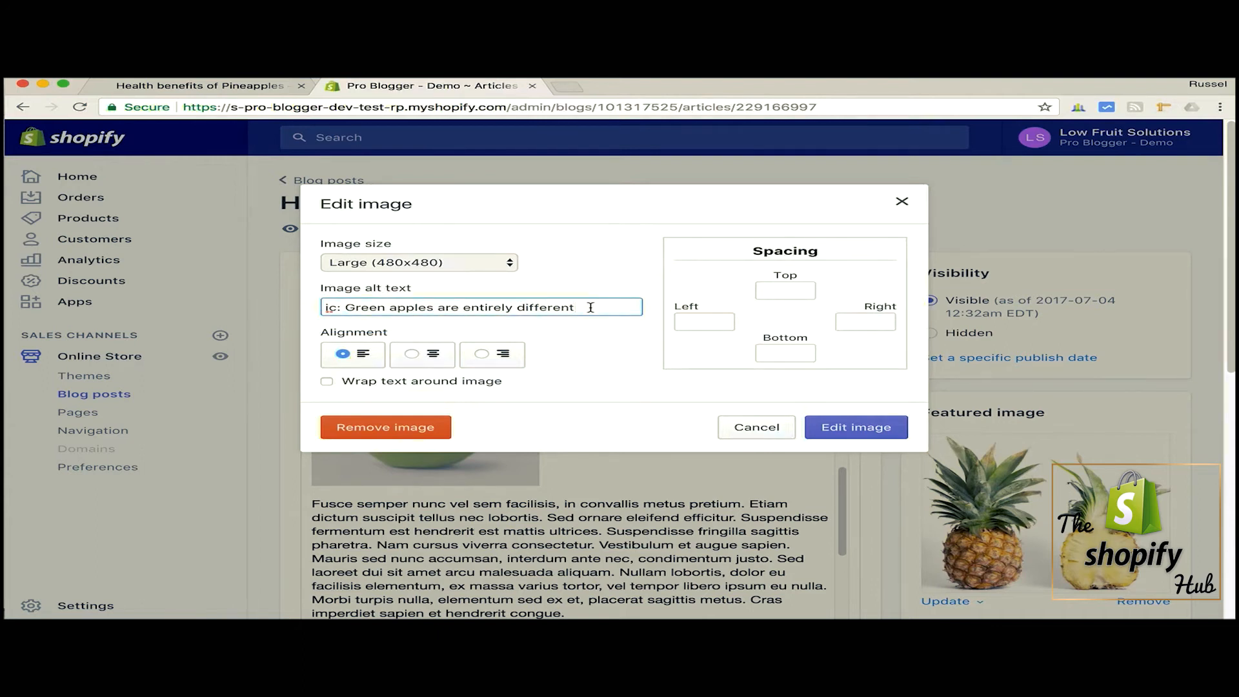
pyautogui.click(753, 428)
# - Examine the rest of the post's body content from the green apple image down to the pineapple picture
pyautogui.scroll(-1, 751, 427)
pyautogui.scroll(3, 749, 428)
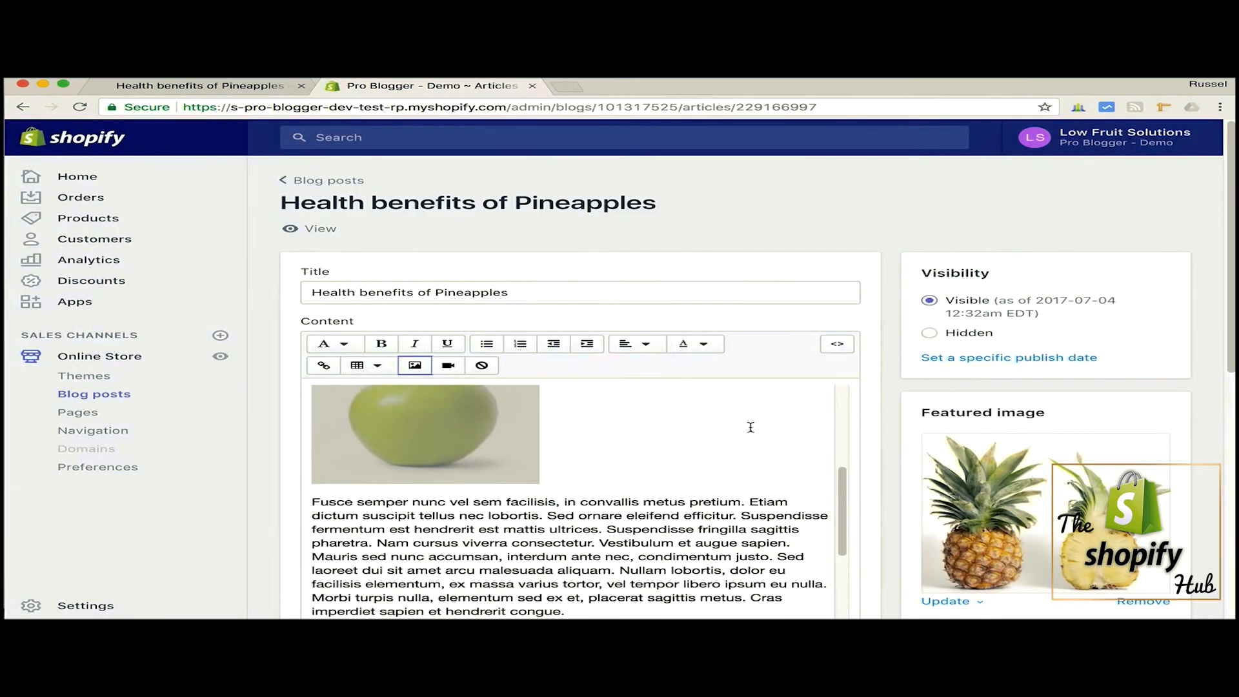
pyautogui.scroll(-1, 890, 435)
pyautogui.scroll(-3, 889, 436)
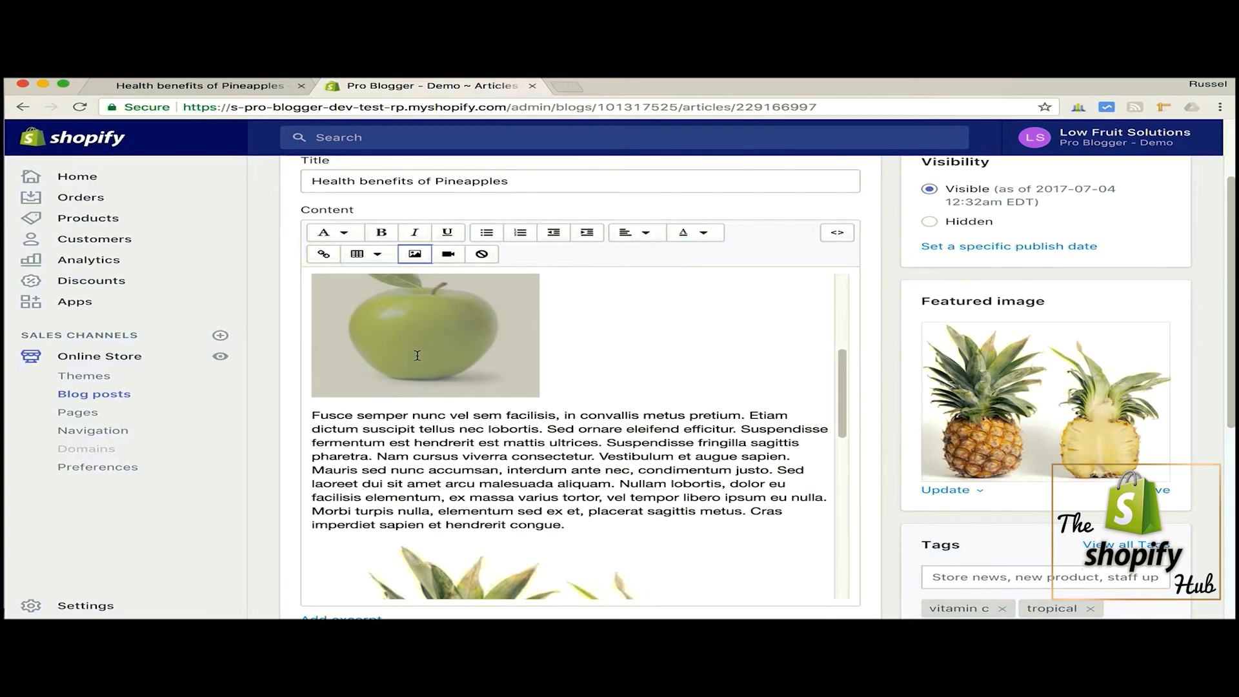
pyautogui.scroll(-3, 650, 408)
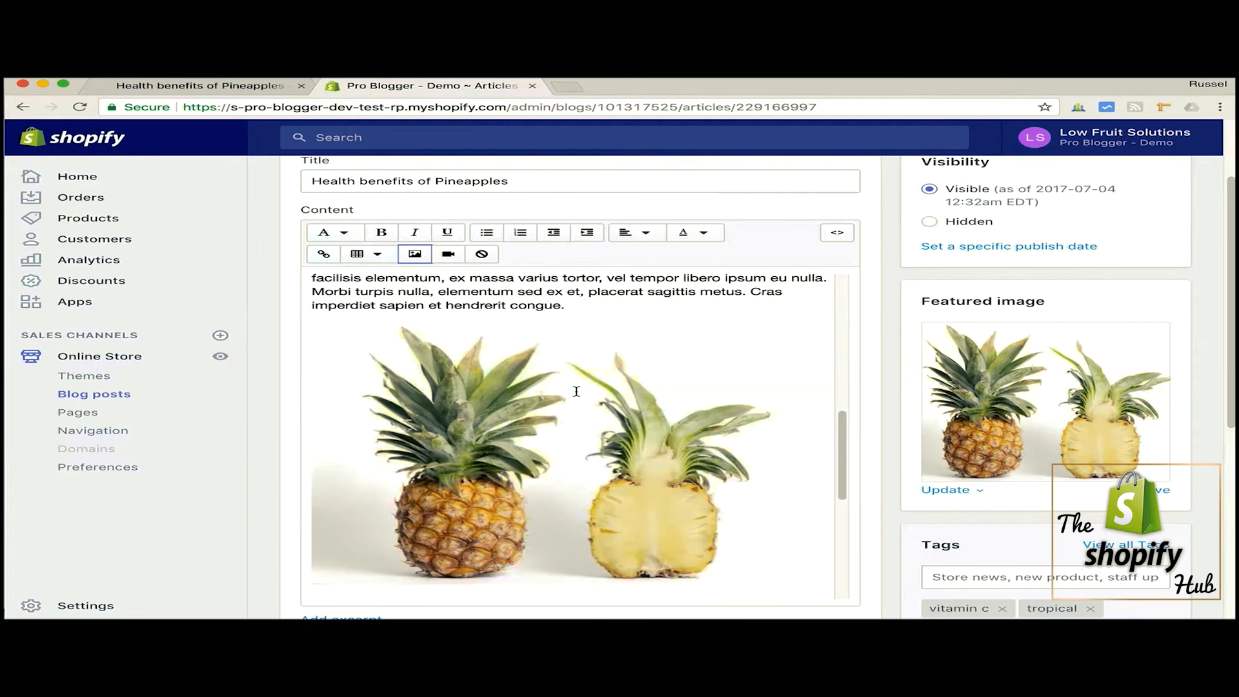
pyautogui.scroll(-1, 577, 391)
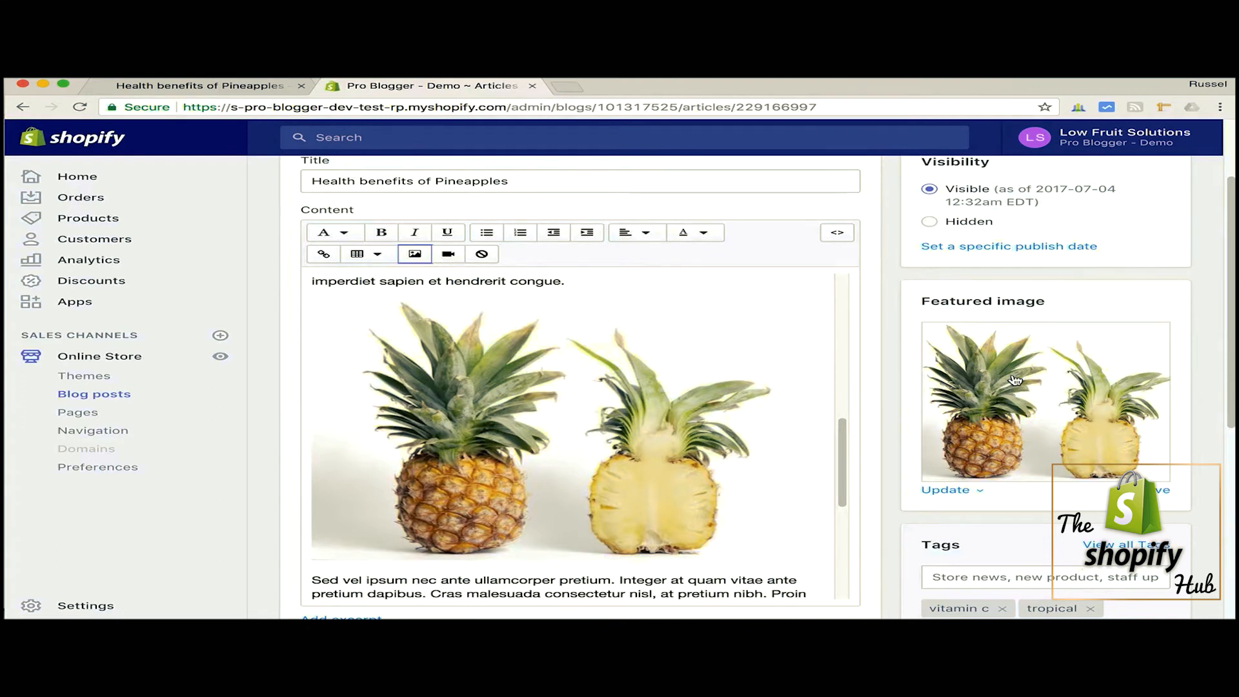
# - Open the featured image's edit settings, check its alt text, and close them without saving
pyautogui.click(978, 491)
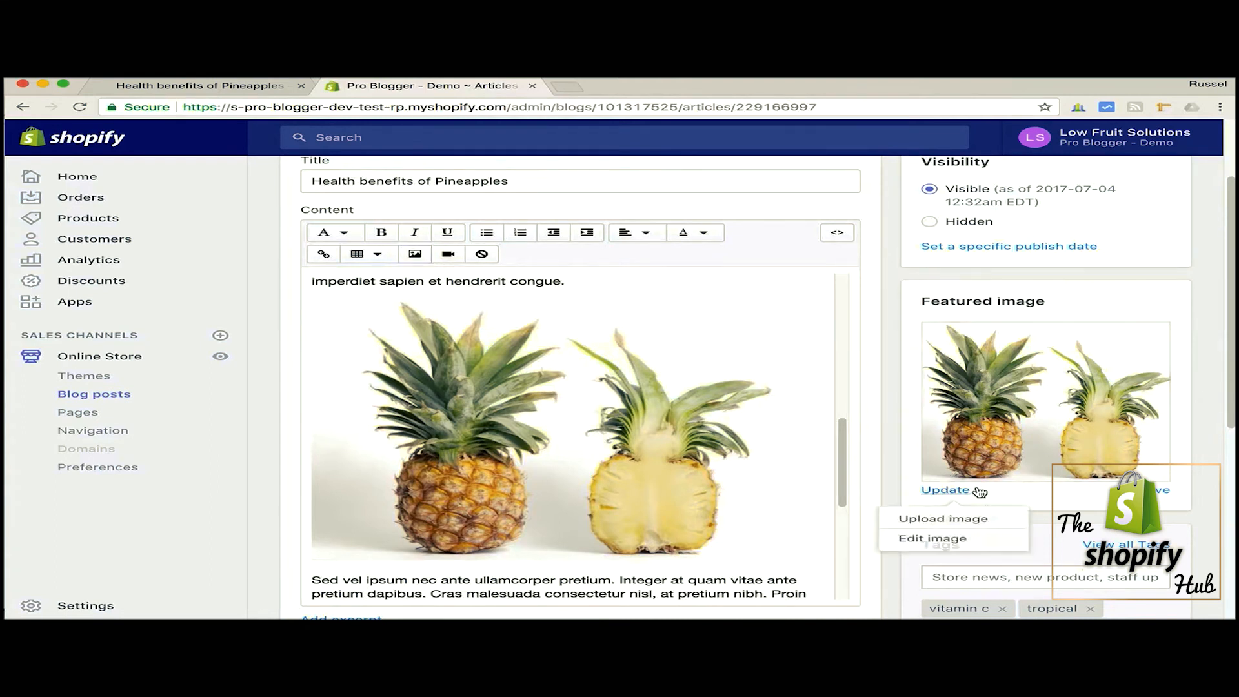
pyautogui.click(932, 539)
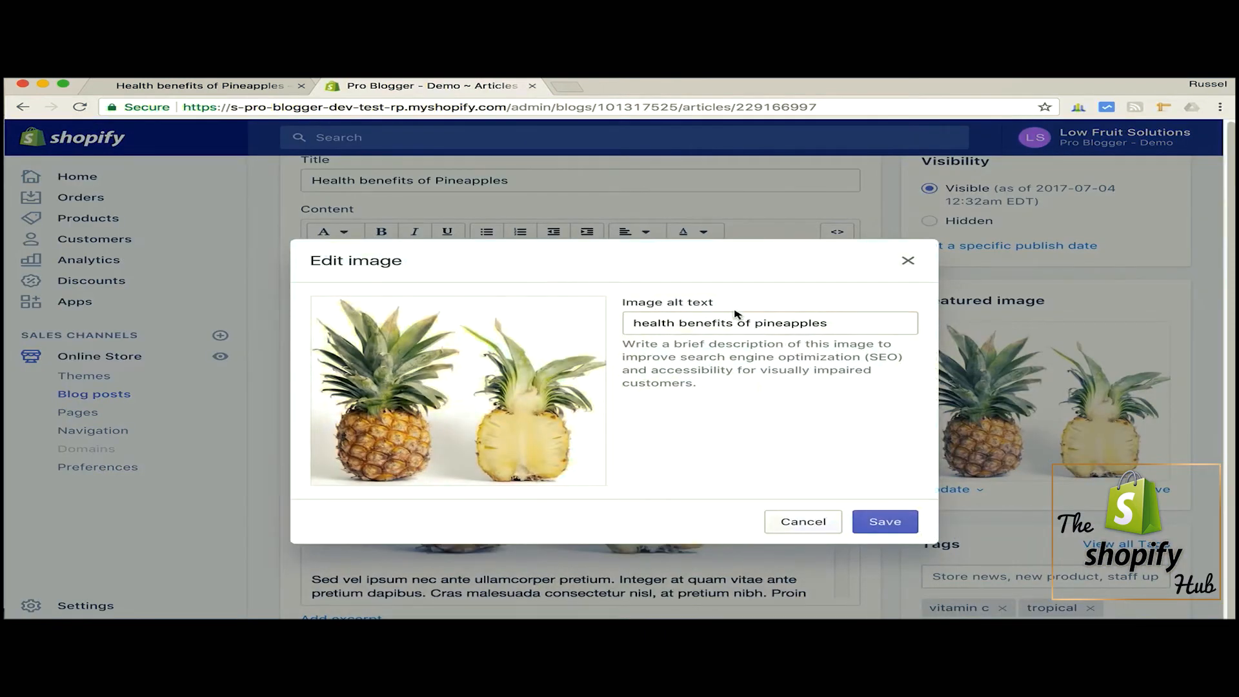
pyautogui.click(848, 324)
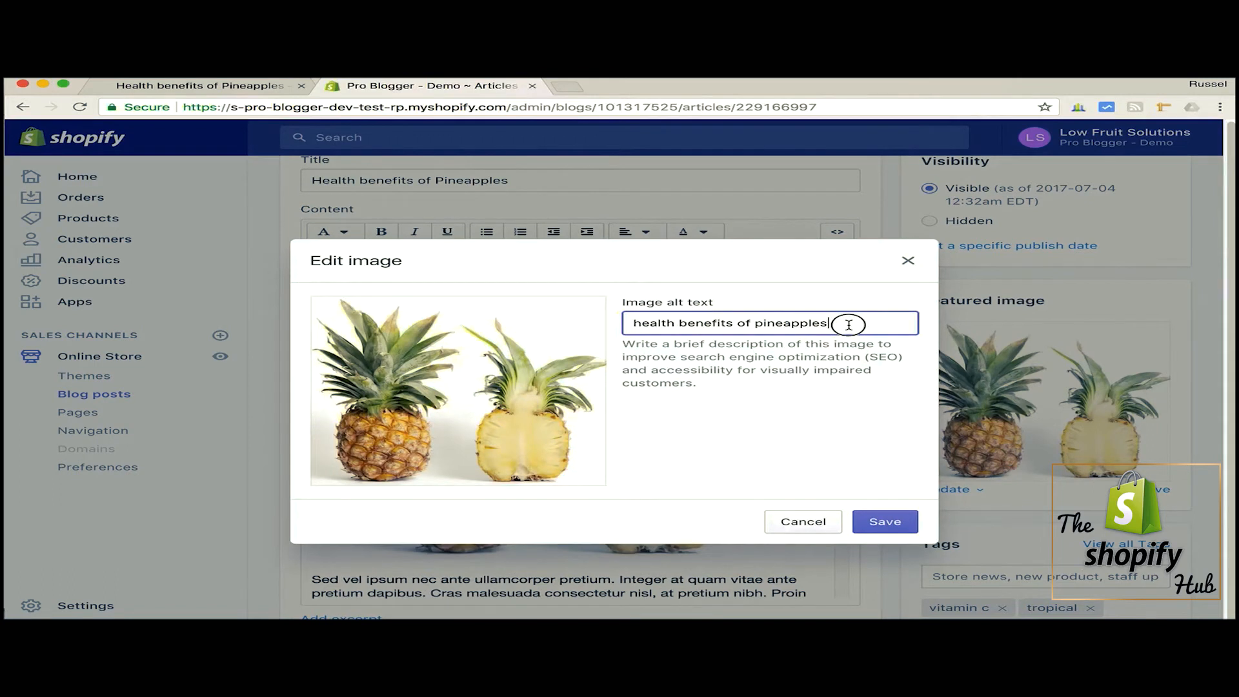
pyautogui.click(912, 262)
# - Review the post's excerpt, author and blog options, and view the frequently used tags without adding any
pyautogui.scroll(-3, 896, 356)
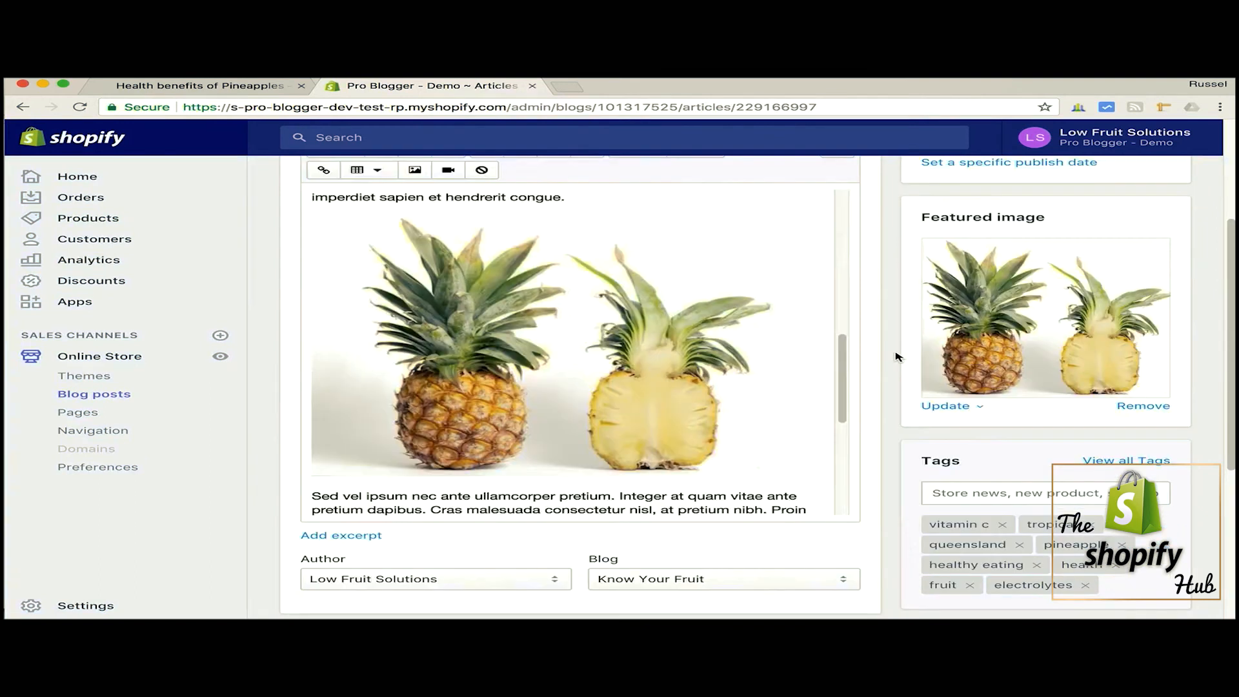
pyautogui.scroll(-3, 896, 357)
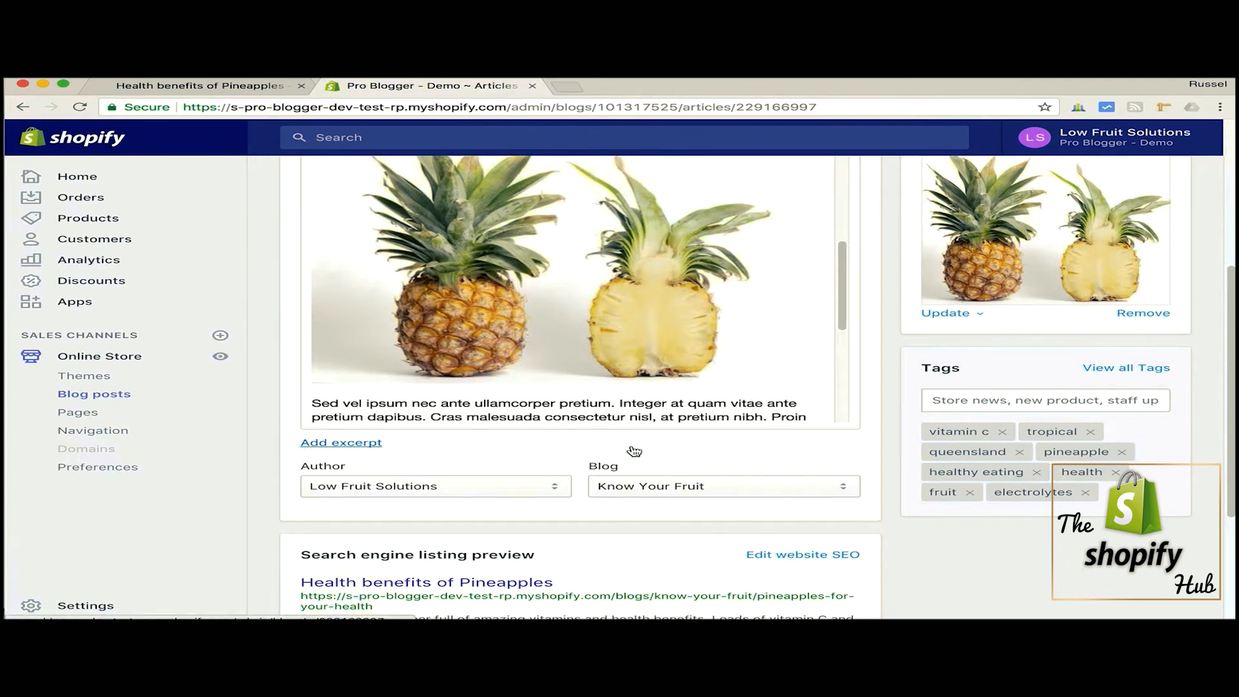
pyautogui.scroll(-2, 658, 445)
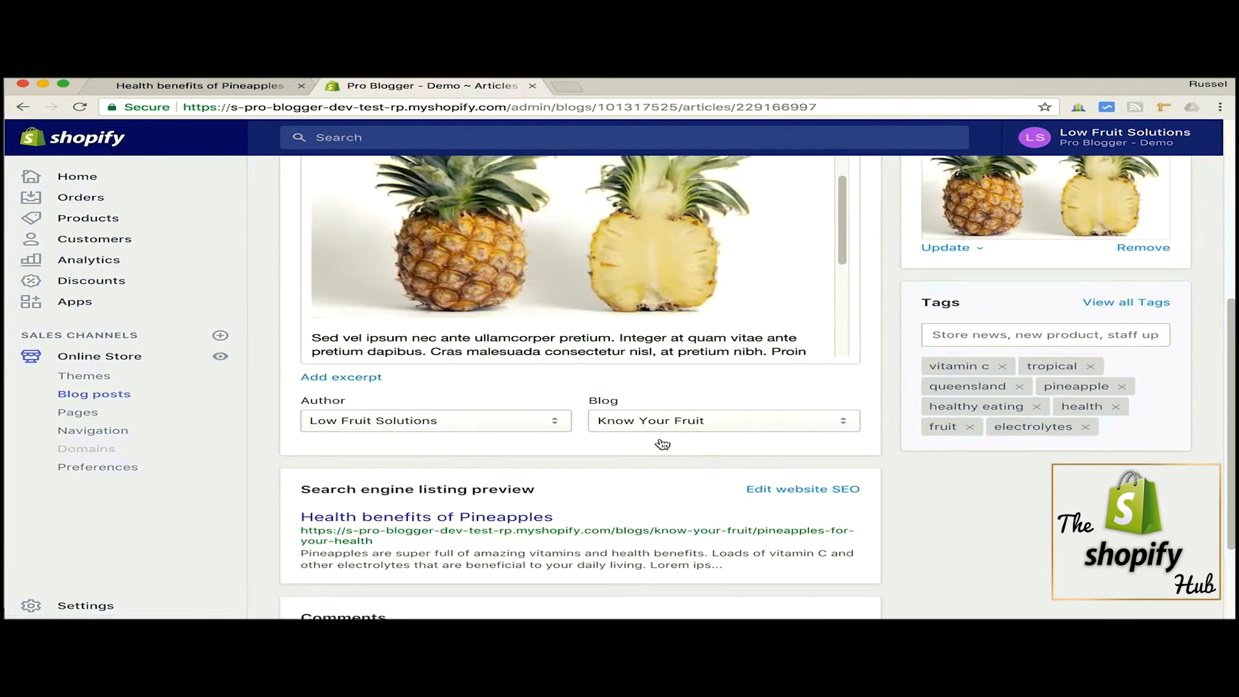
pyautogui.scroll(2, 662, 444)
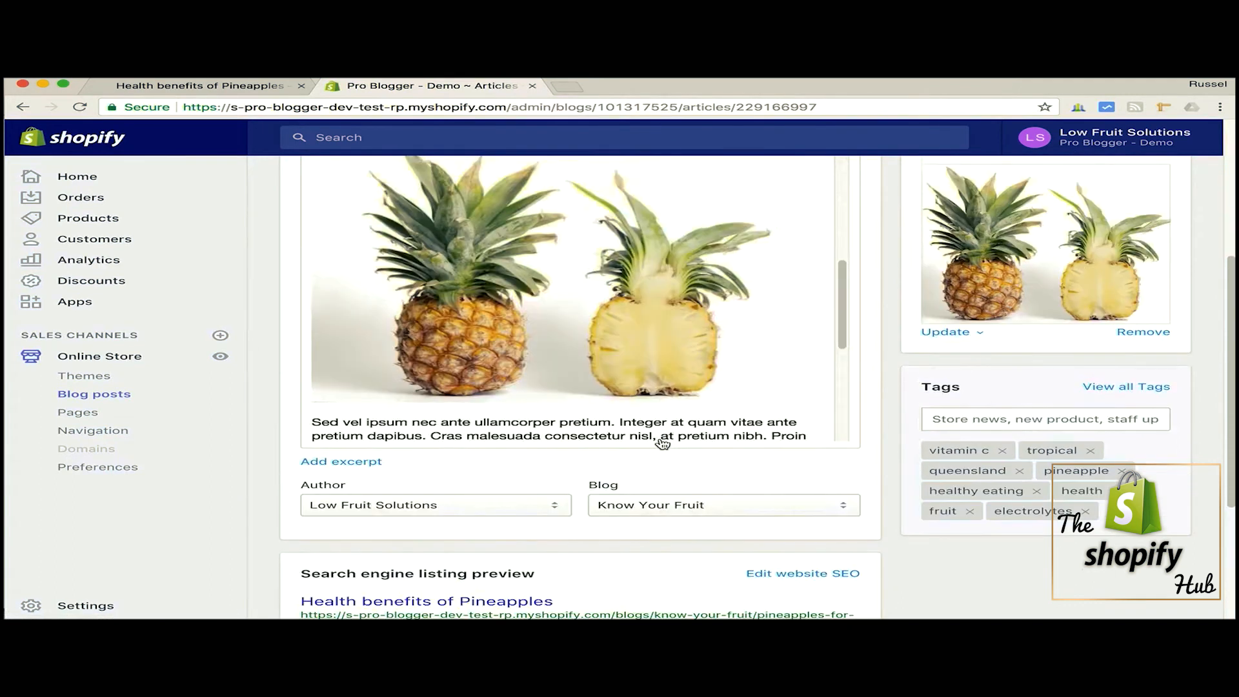
pyautogui.click(949, 416)
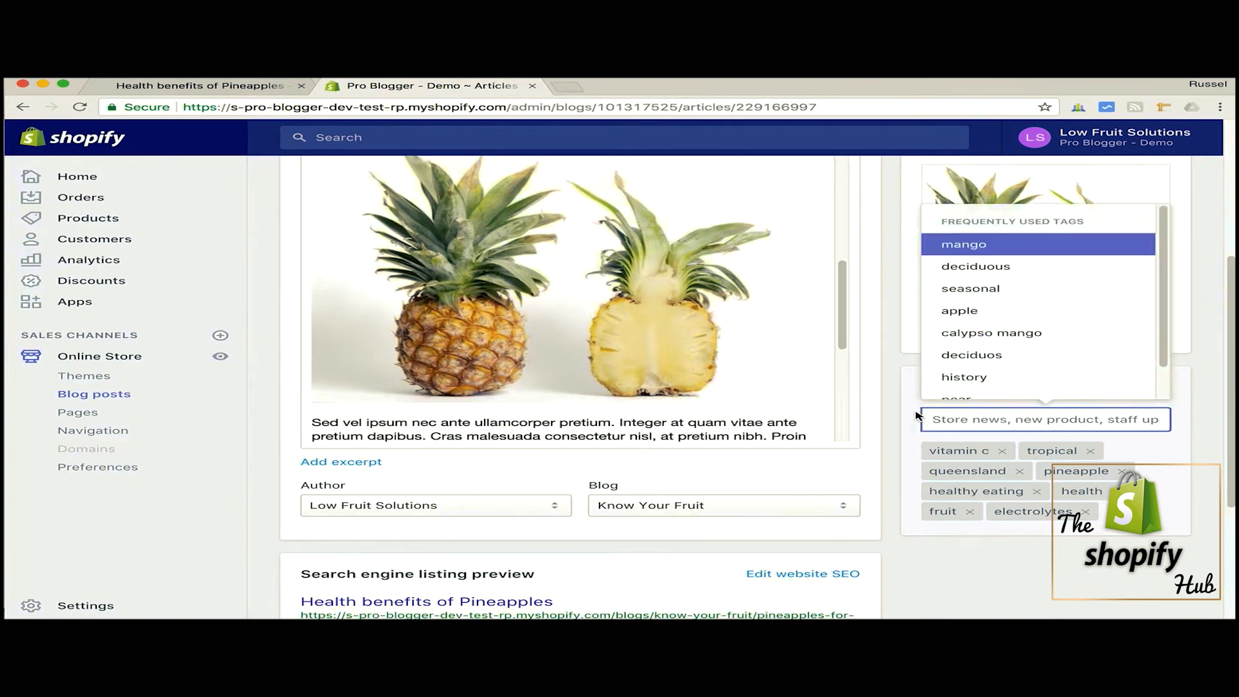
pyautogui.click(916, 417)
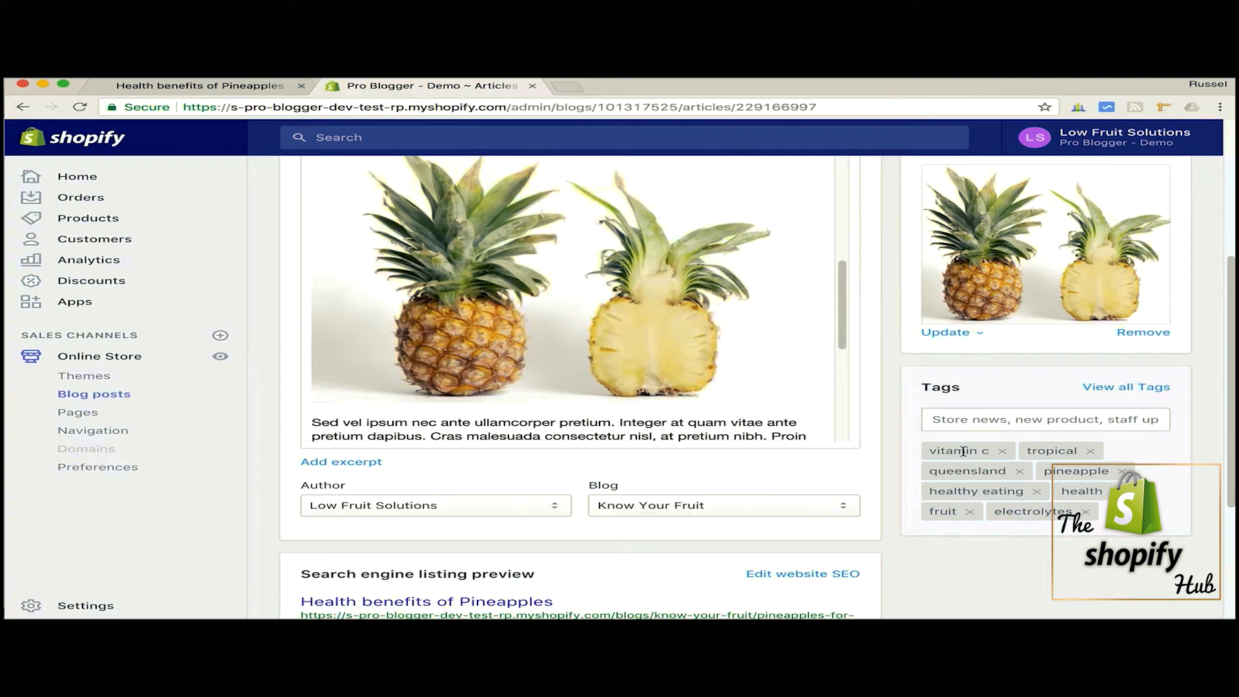
# - Expand the post's website SEO fields and examine the page title, meta description, URL handle and the comments section
pyautogui.scroll(-3, 770, 490)
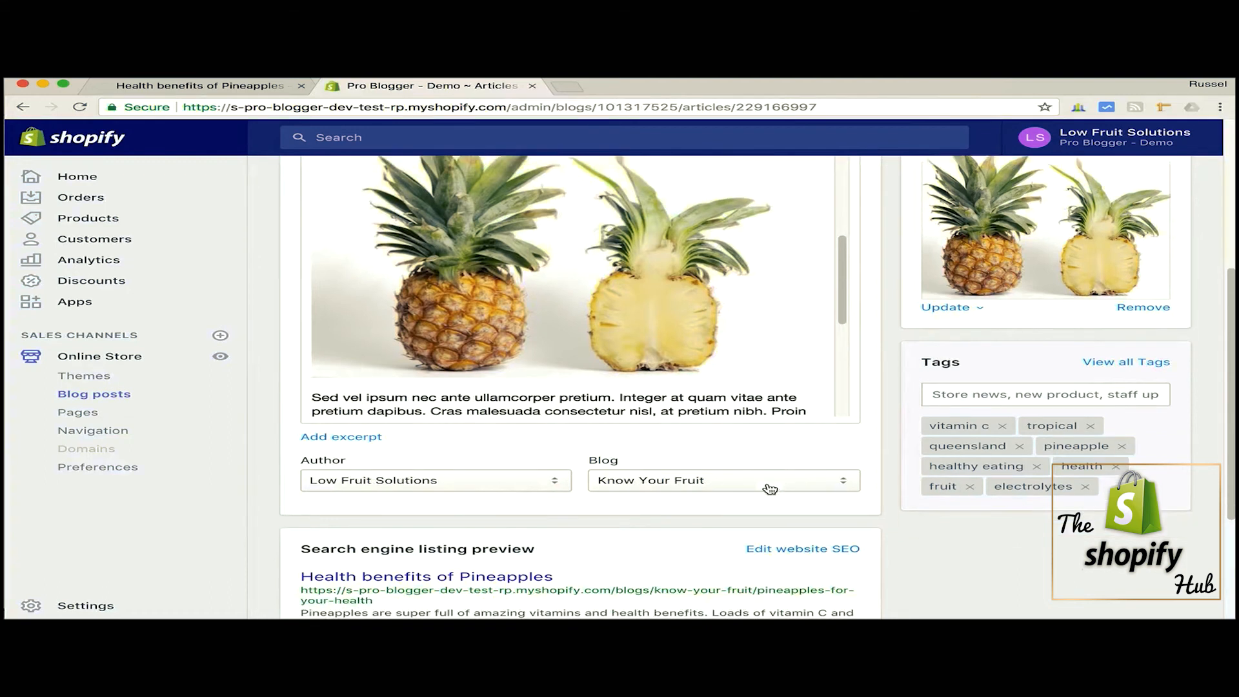
pyautogui.click(802, 465)
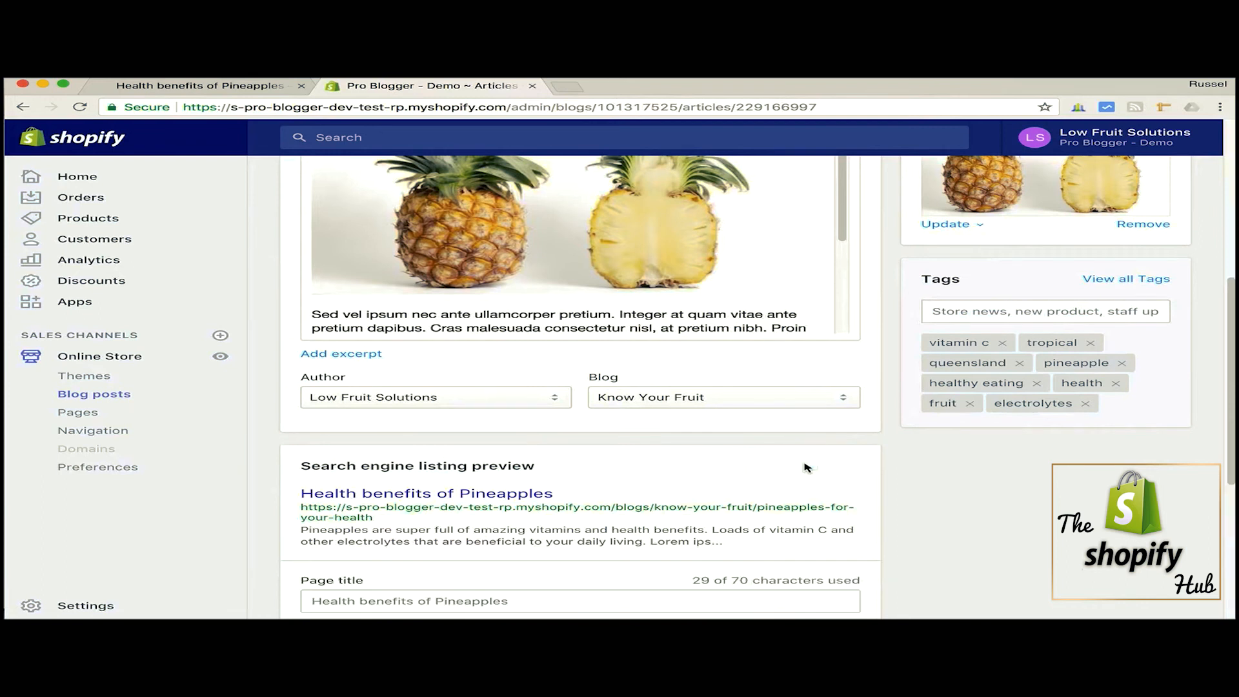
pyautogui.scroll(-3, 849, 487)
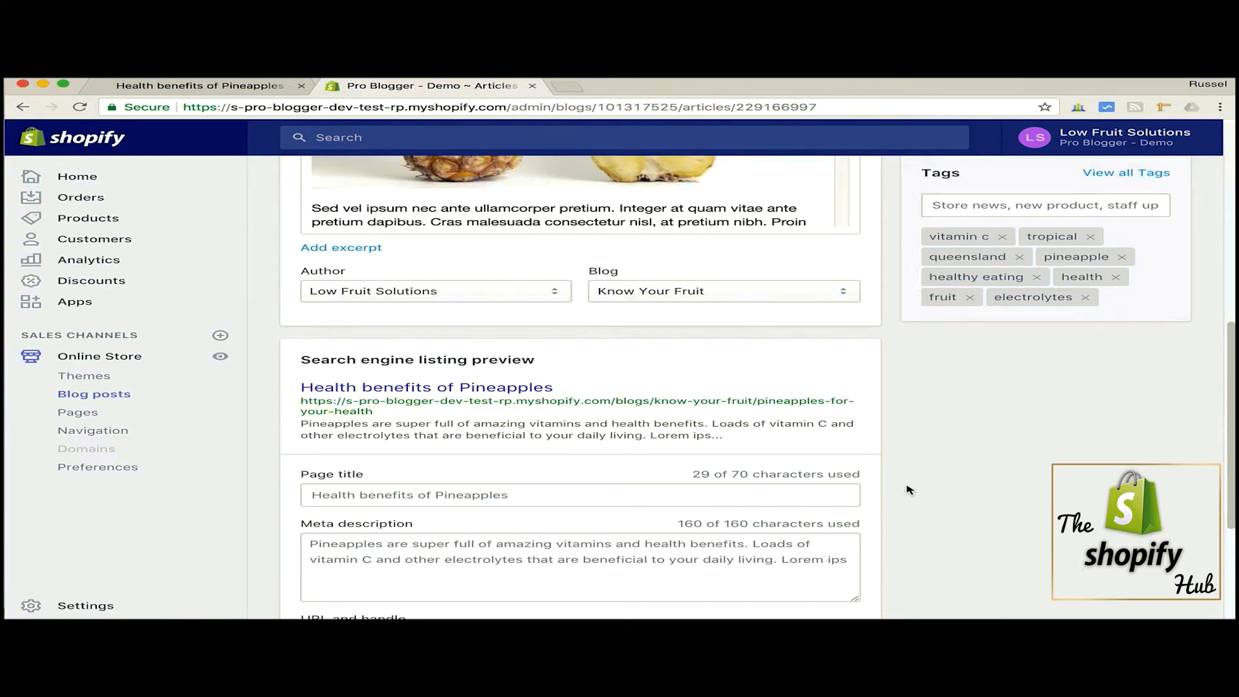
pyautogui.scroll(-3, 885, 497)
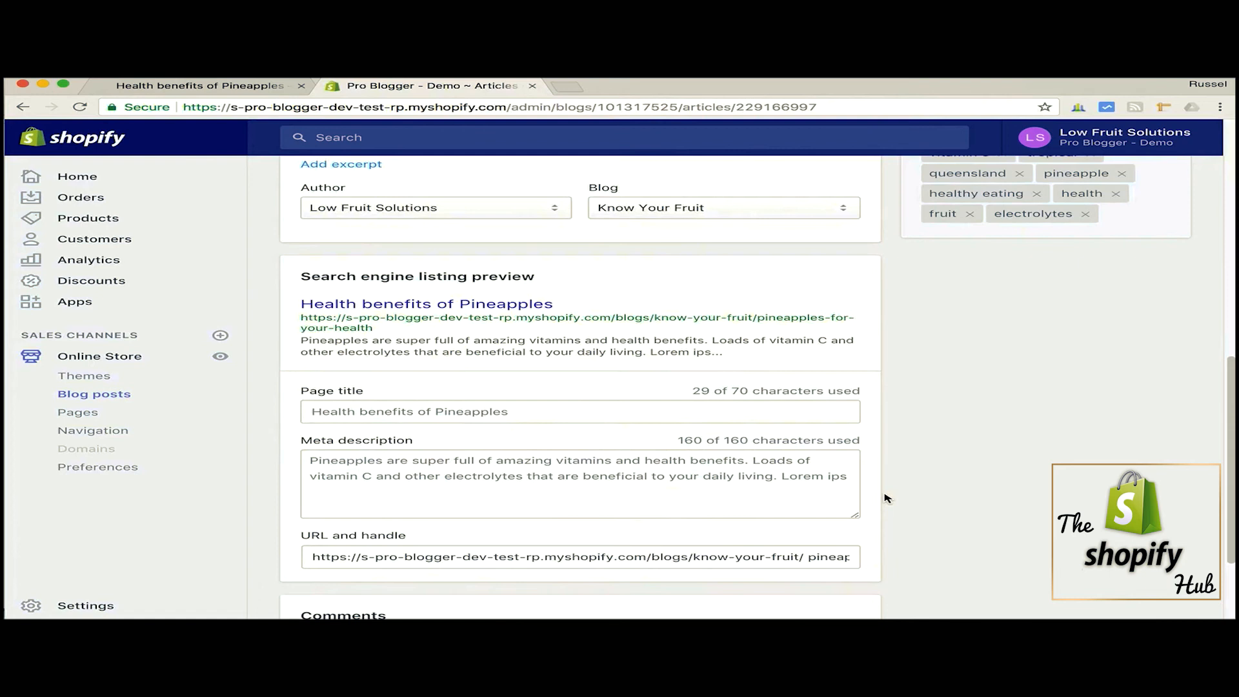
pyautogui.scroll(-1, 885, 497)
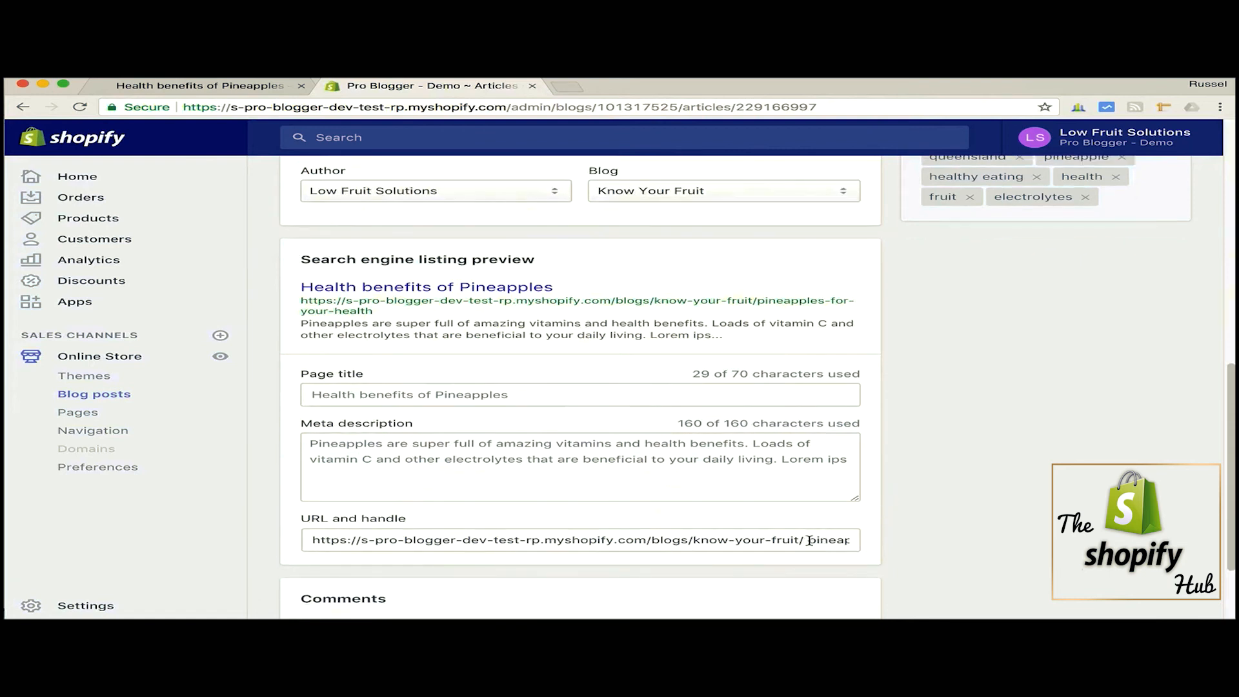
pyautogui.moveTo(809, 542)
pyautogui.mouseDown()
pyautogui.moveTo(714, 540)
pyautogui.moveTo(965, 539)
pyautogui.moveTo(934, 545)
pyautogui.mouseUp()
pyautogui.click(773, 541)
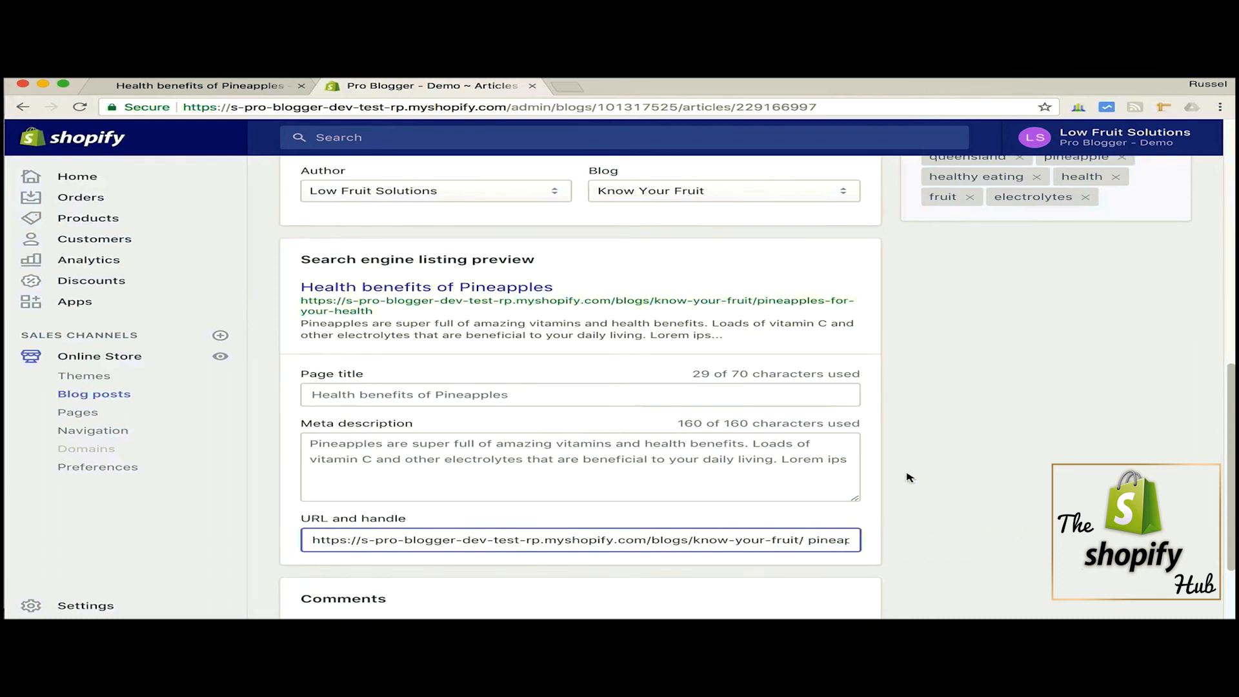
pyautogui.scroll(-2, 913, 481)
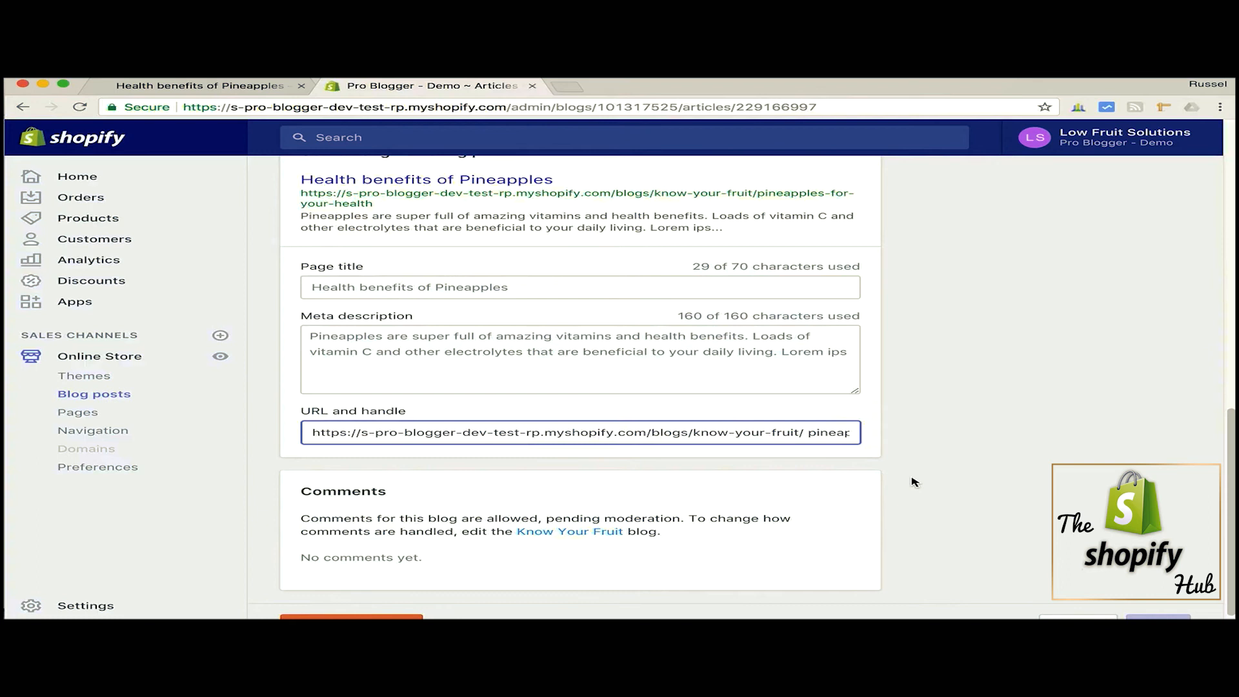
# - View the post content as HTML, switch back to the visual editor, and return to the start of the body text
pyautogui.scroll(10, 913, 481)
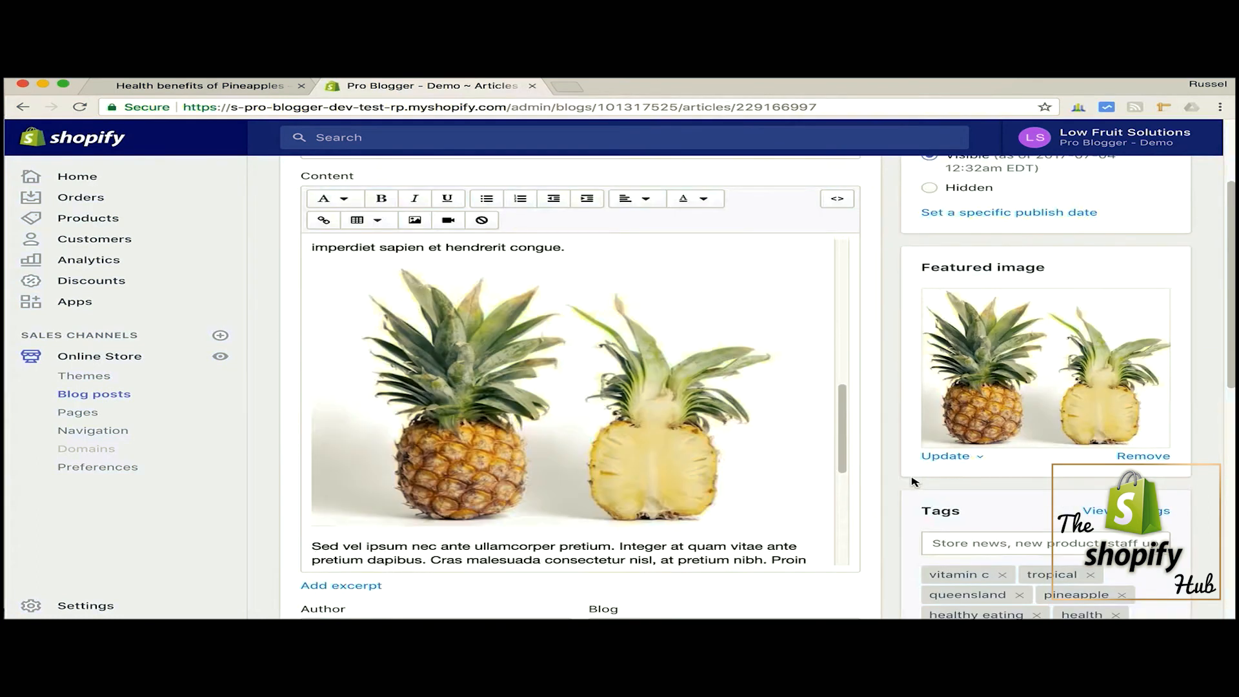
pyautogui.scroll(2, 914, 481)
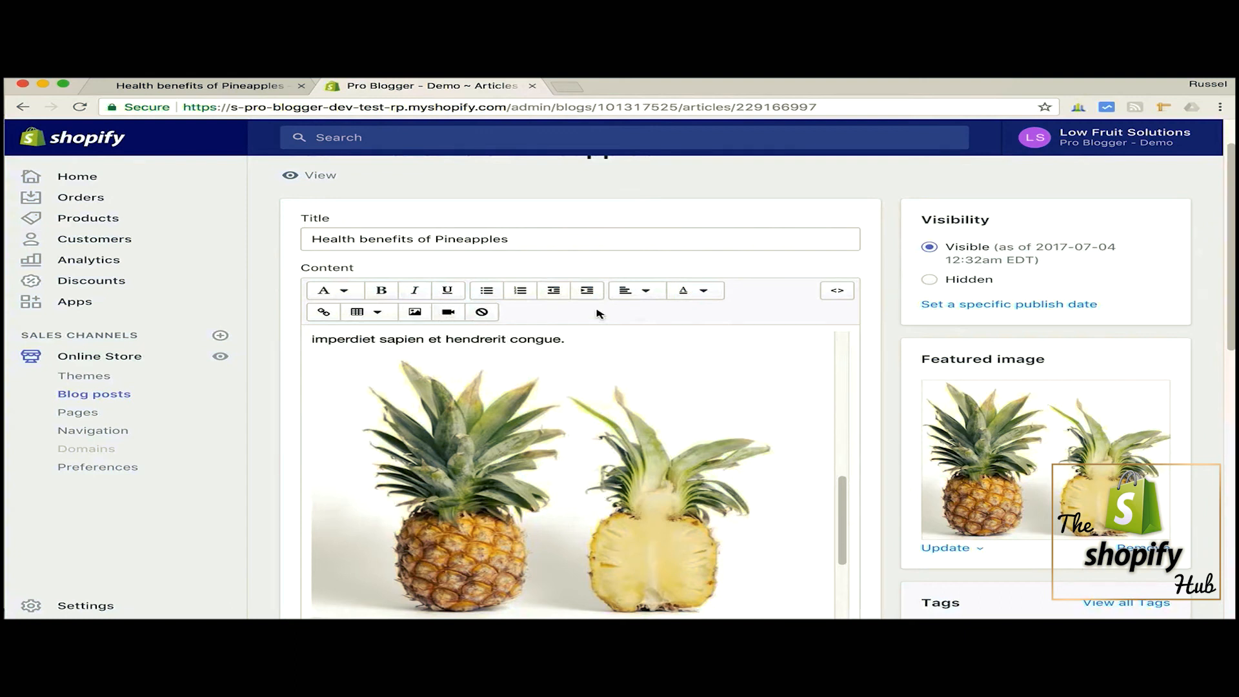
pyautogui.click(839, 292)
pyautogui.moveTo(853, 346)
pyautogui.mouseDown()
pyautogui.moveTo(852, 550)
pyautogui.moveTo(856, 323)
pyautogui.mouseUp()
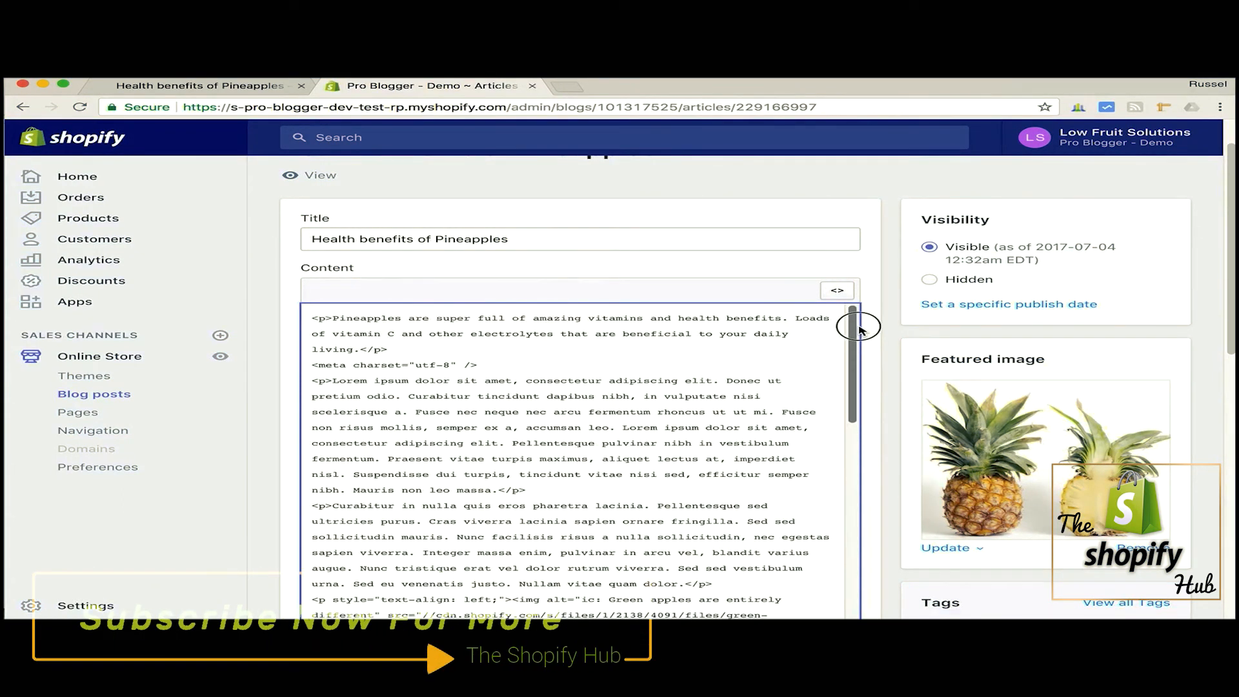
pyautogui.click(839, 291)
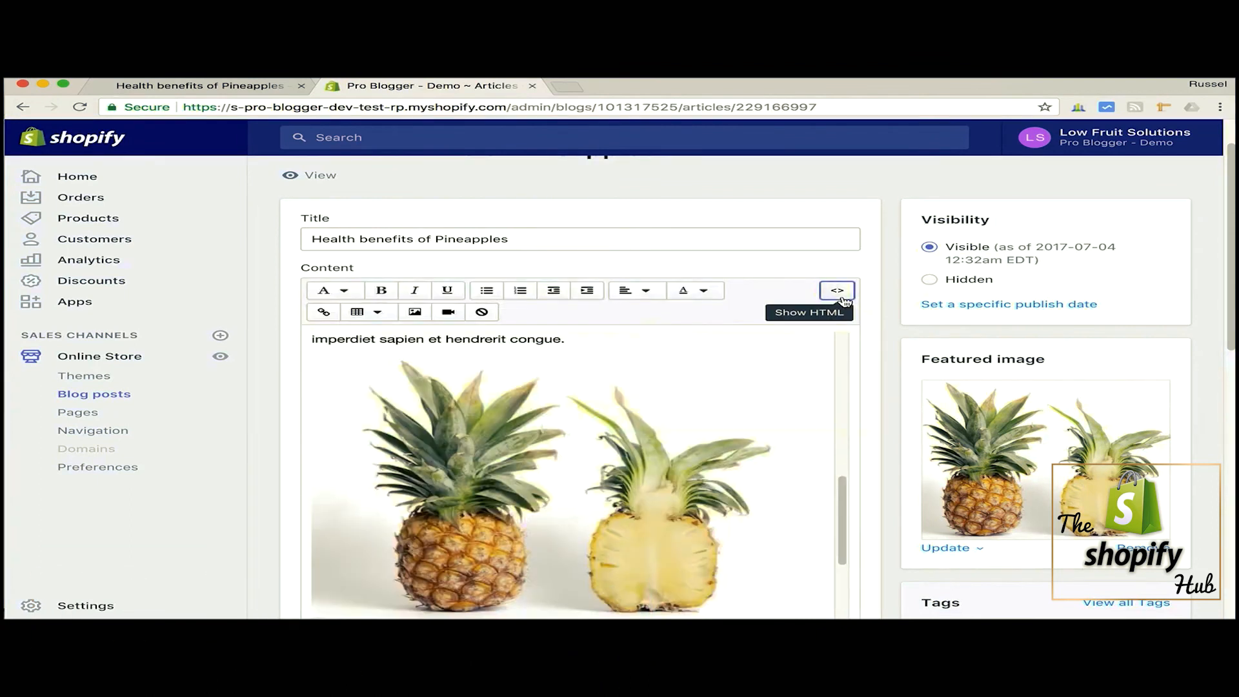
pyautogui.moveTo(844, 503); pyautogui.dragTo(851, 340)
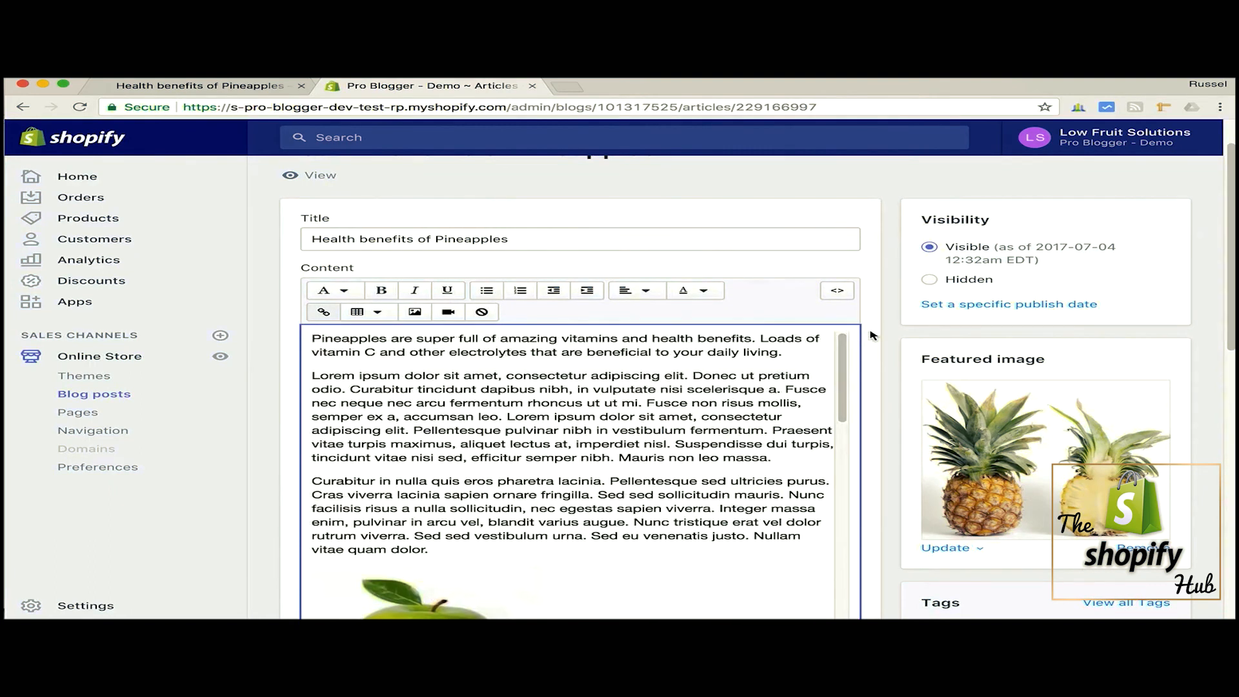
# - Switch to the live "Health benefits of Pineapples" page and examine its header image, text, captioned apple picture and share option
pyautogui.click(203, 88)
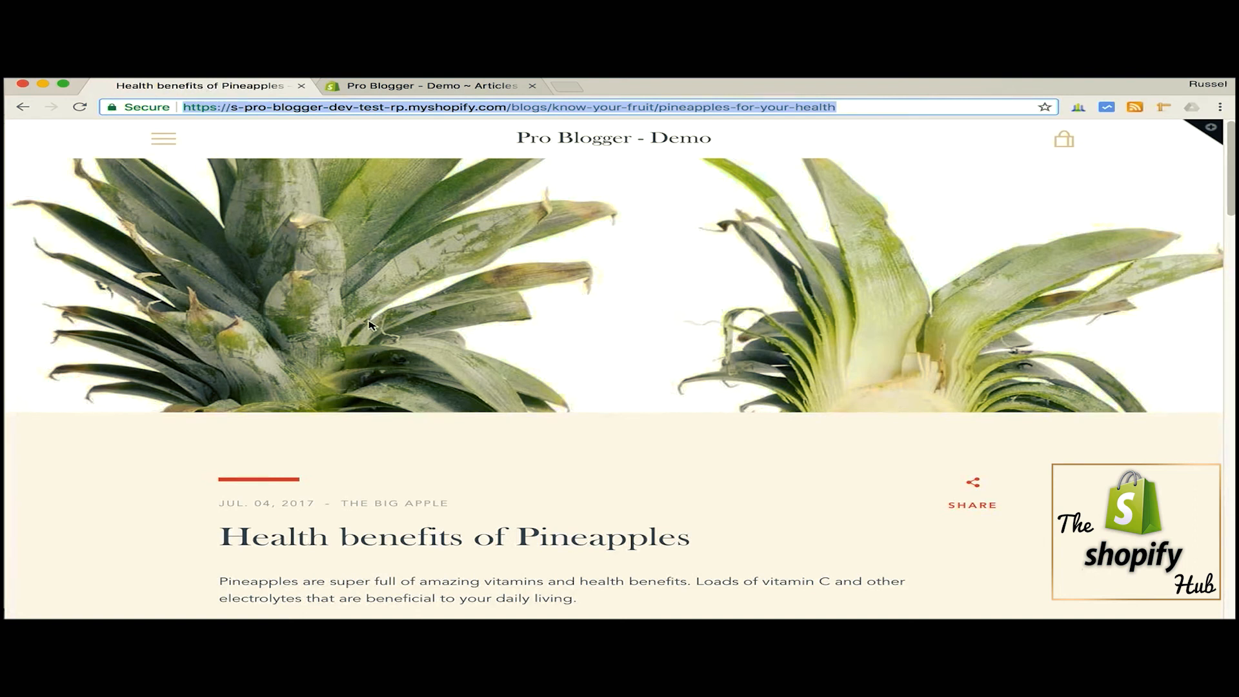
pyautogui.scroll(-2, 368, 324)
pyautogui.scroll(2, 366, 324)
pyautogui.scroll(-2, 949, 323)
pyautogui.scroll(2, 950, 324)
pyautogui.scroll(-4, 950, 325)
pyautogui.scroll(-1, 883, 328)
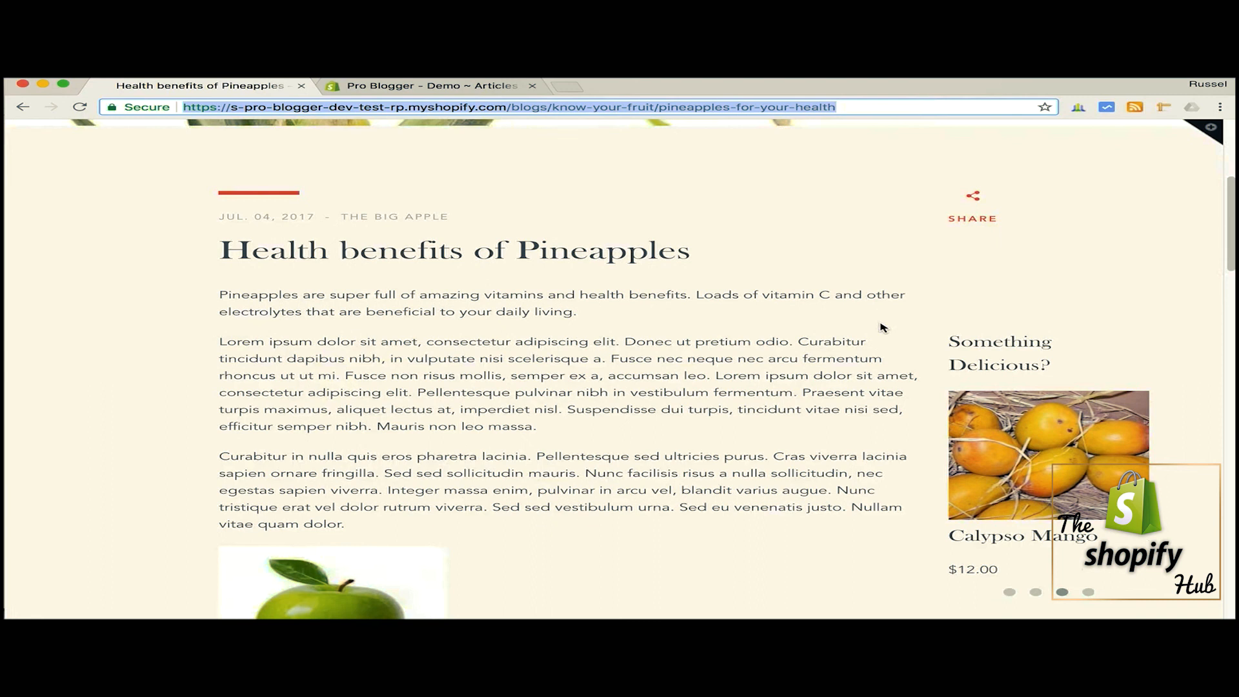
pyautogui.scroll(-1, 350, 248)
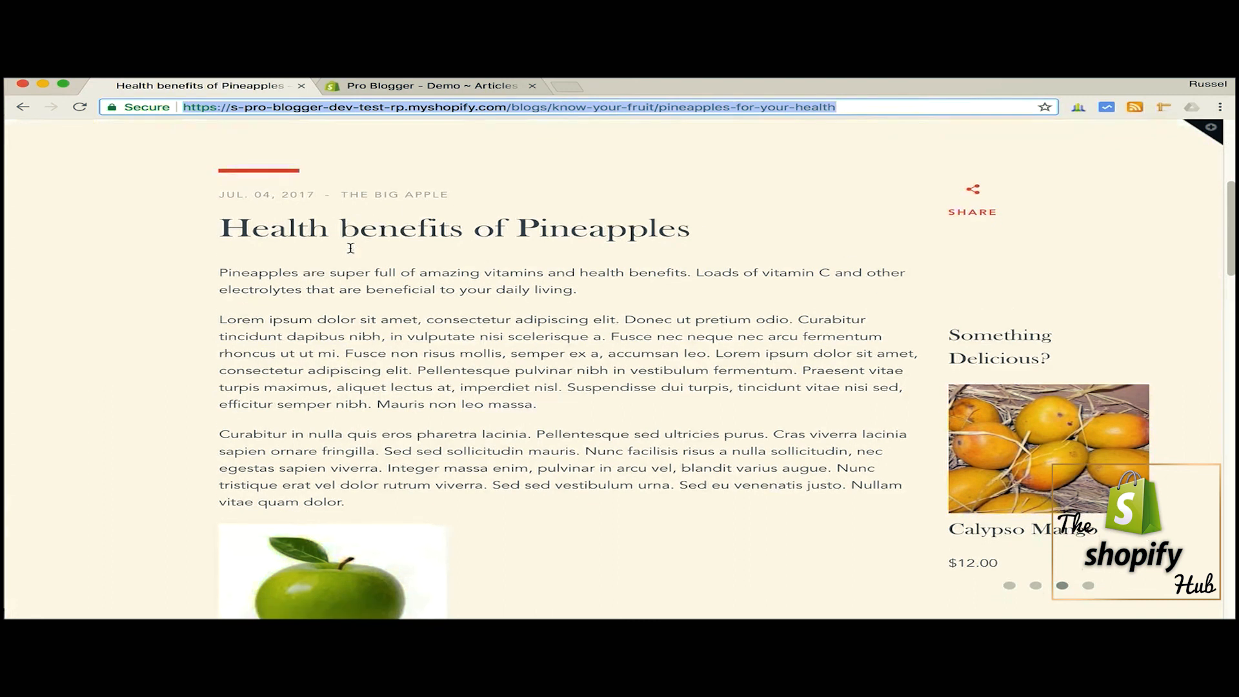
pyautogui.scroll(-5, 351, 248)
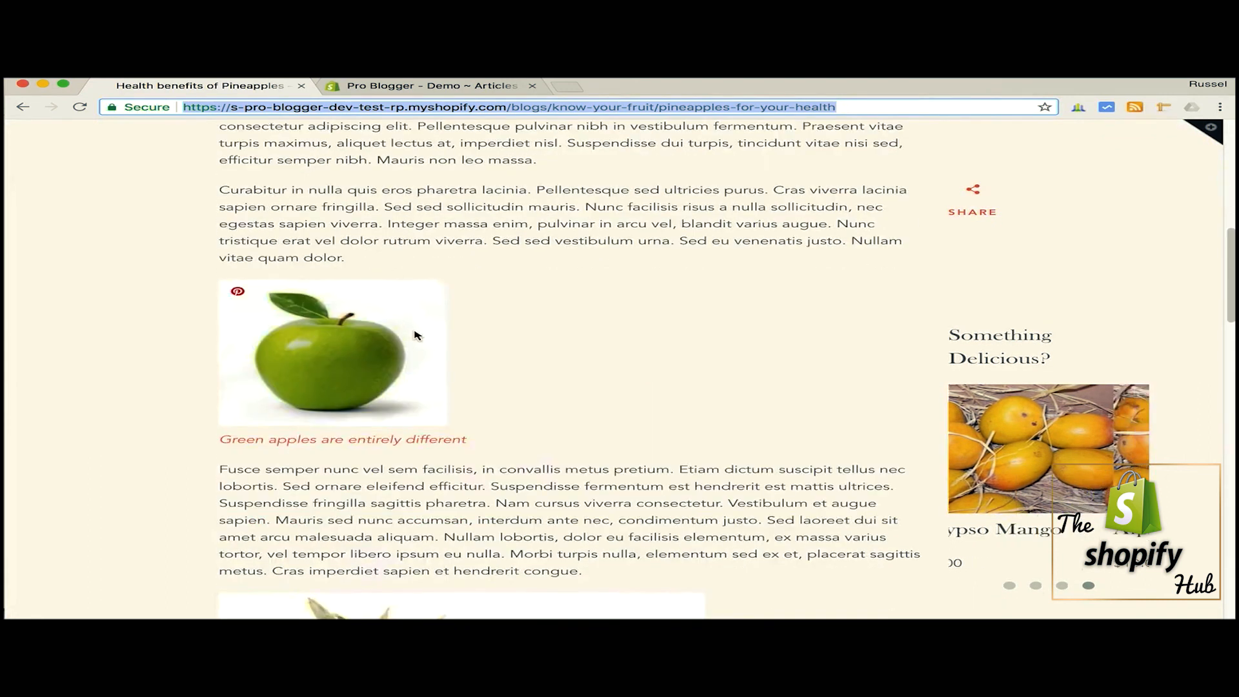
pyautogui.moveTo(237, 294)
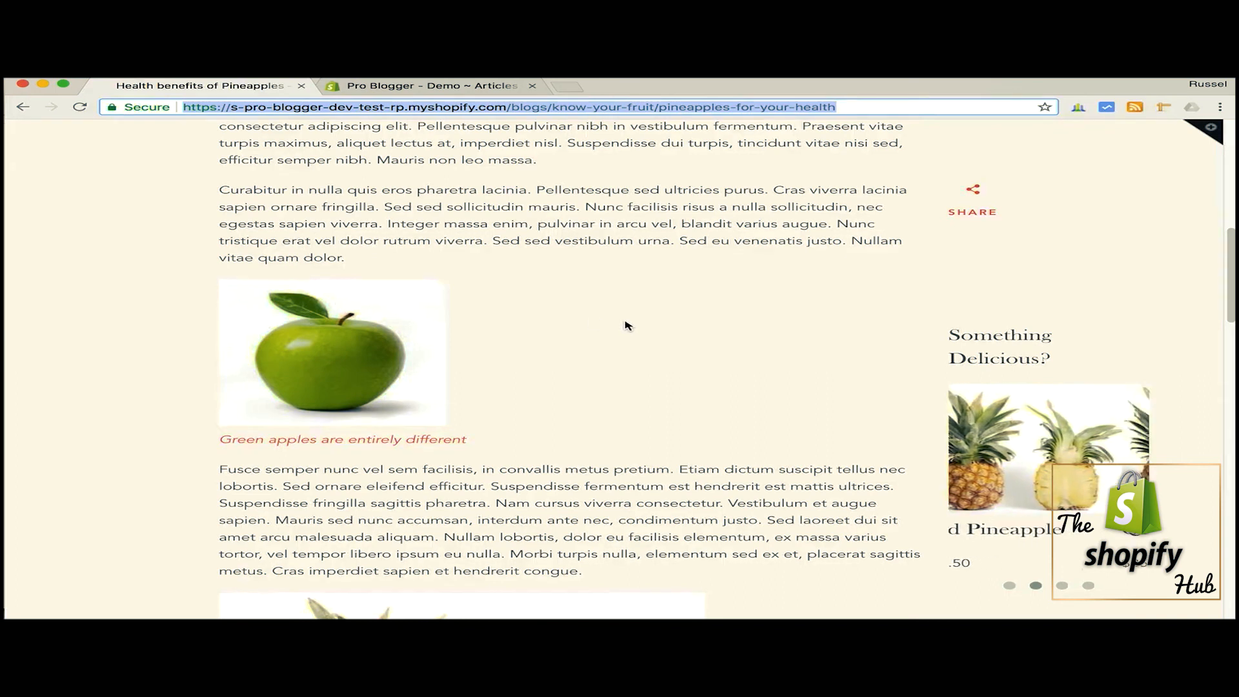
pyautogui.scroll(2, 665, 333)
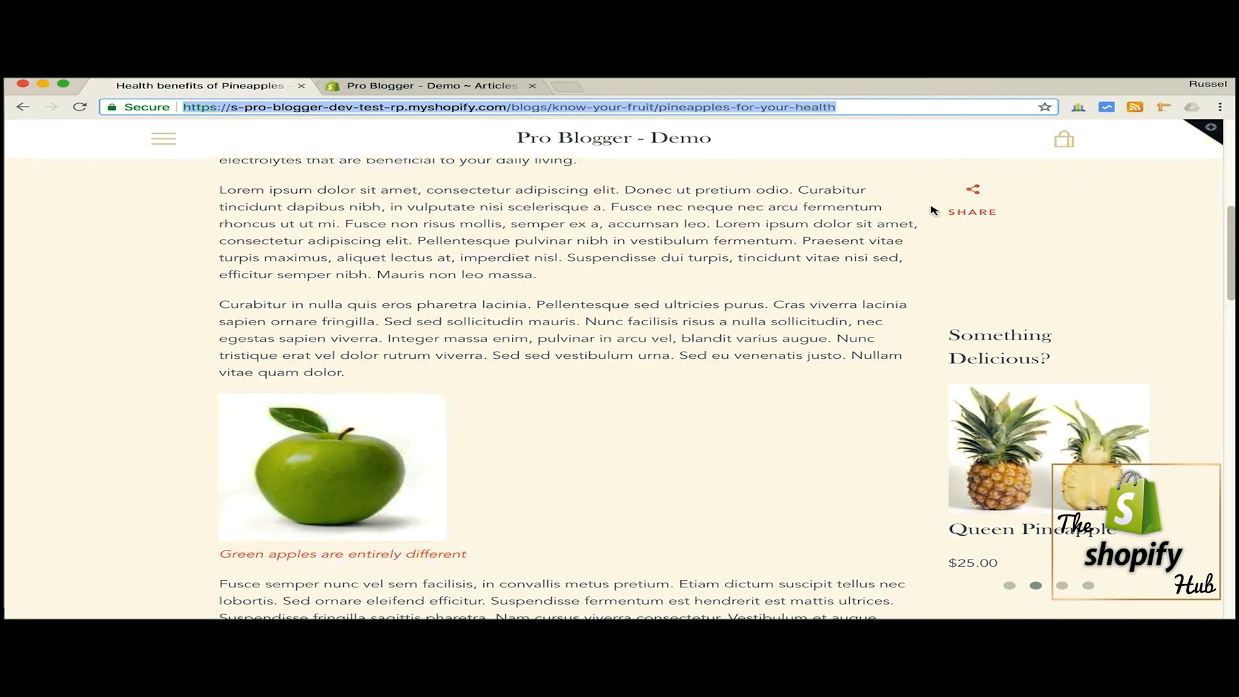
# - Expand the post's share options and examine the author bio with social links, the "Like to learn more?" articles and the comment form
pyautogui.click(976, 201)
pyautogui.click(975, 197)
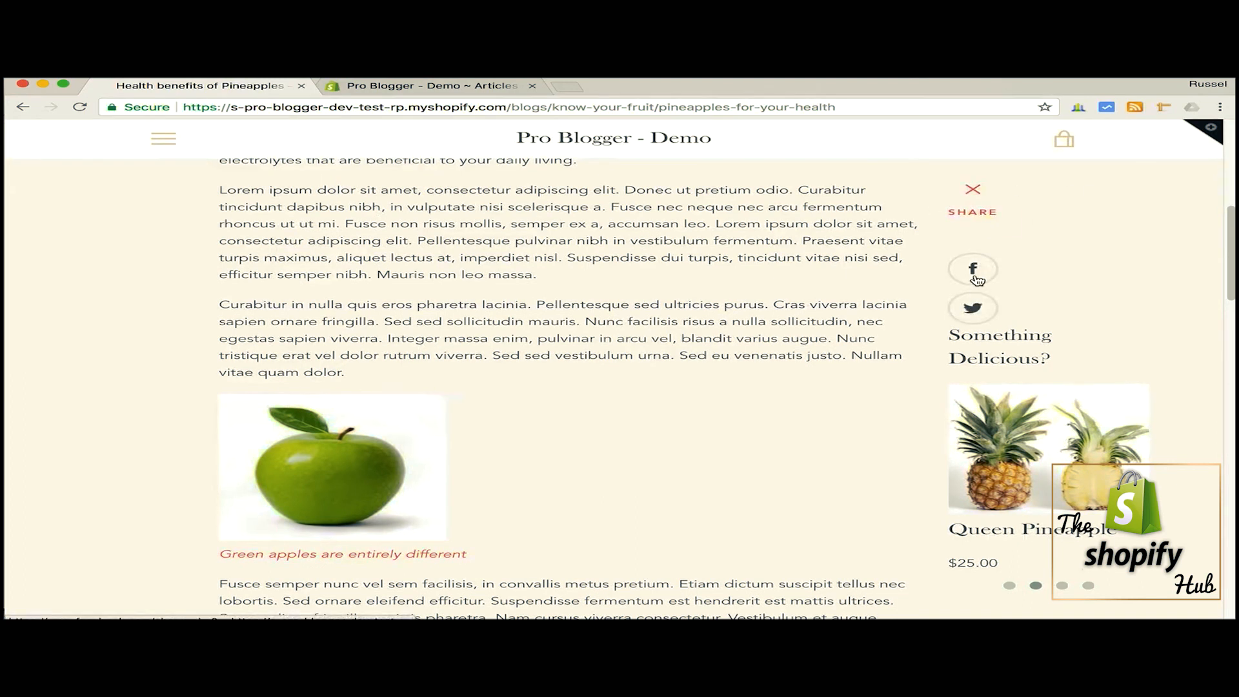
pyautogui.scroll(-5, 714, 298)
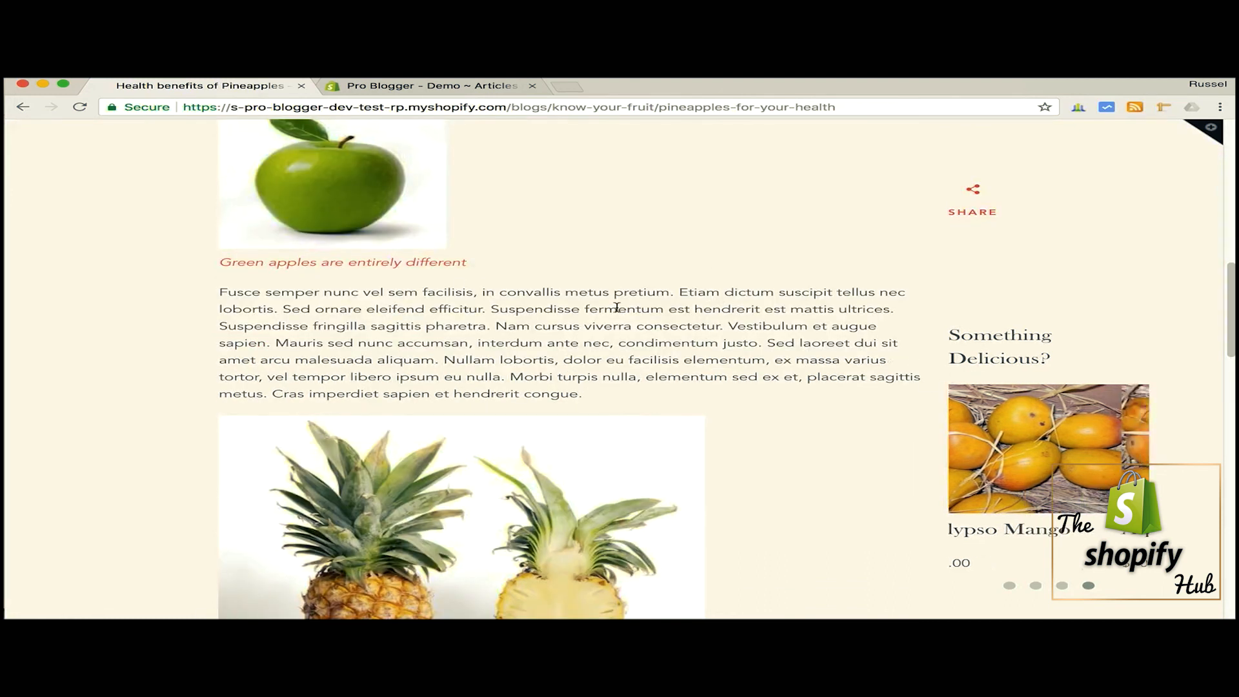
pyautogui.scroll(-3, 647, 360)
pyautogui.scroll(-8, 649, 362)
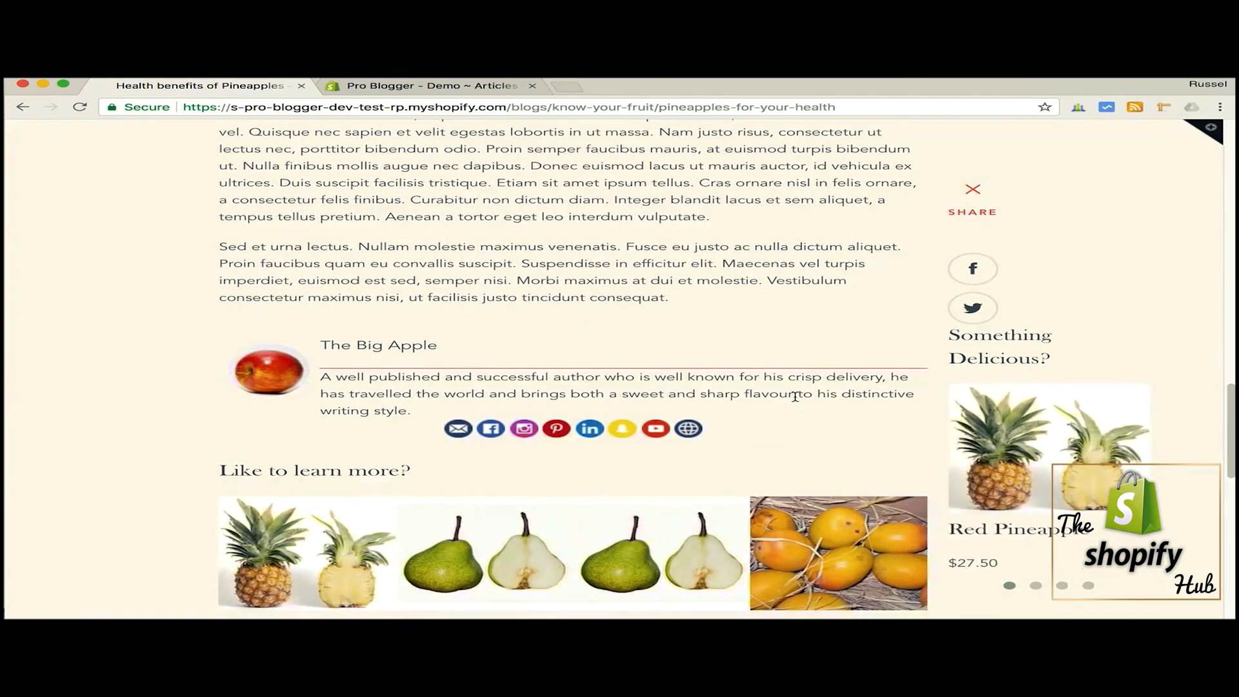
pyautogui.scroll(-3, 679, 369)
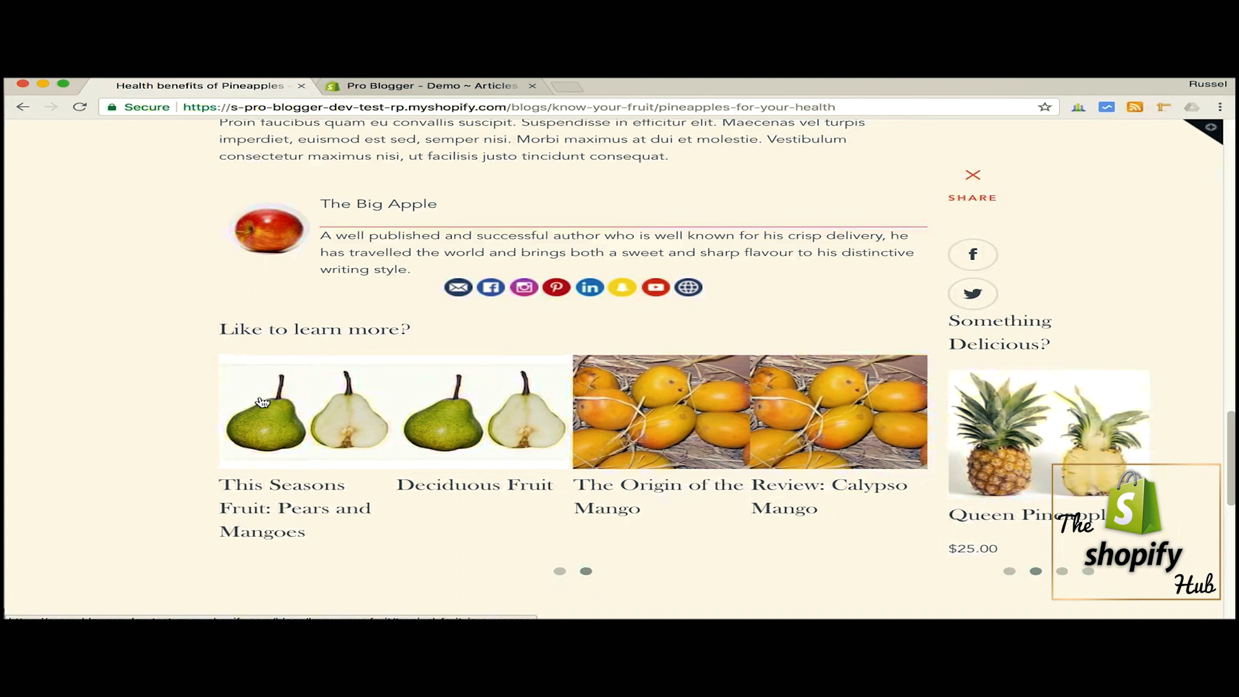
pyautogui.scroll(-4, 262, 402)
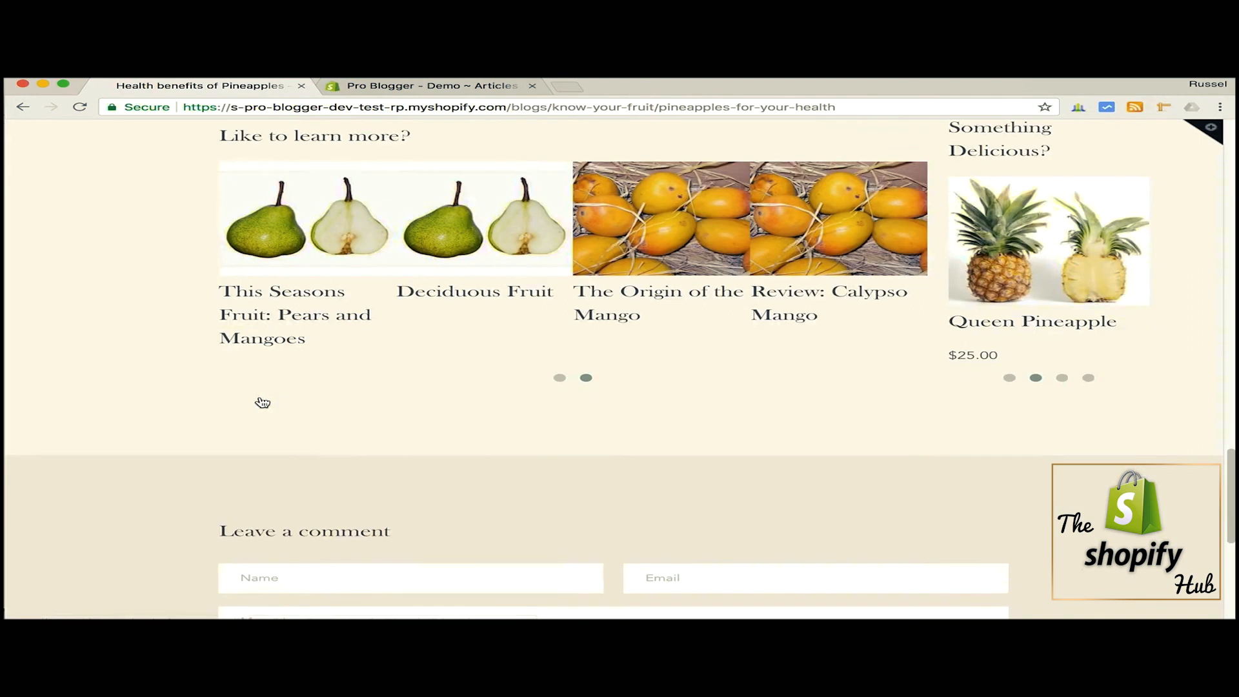
pyautogui.scroll(4, 262, 402)
pyautogui.scroll(10, 262, 402)
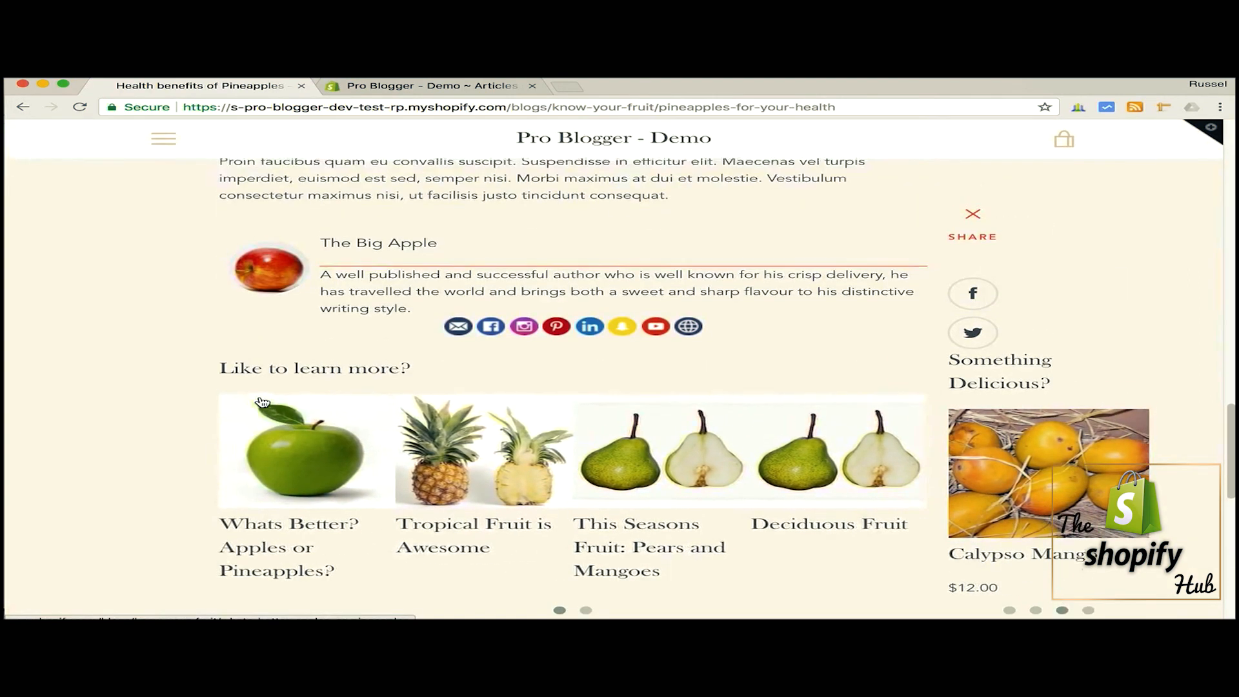
# - Return to the "Health benefits of Pineapples" title and review the body text, captioned apple and pineapple images, and the "Something Delicious?" product carousel
pyautogui.scroll(6, 262, 402)
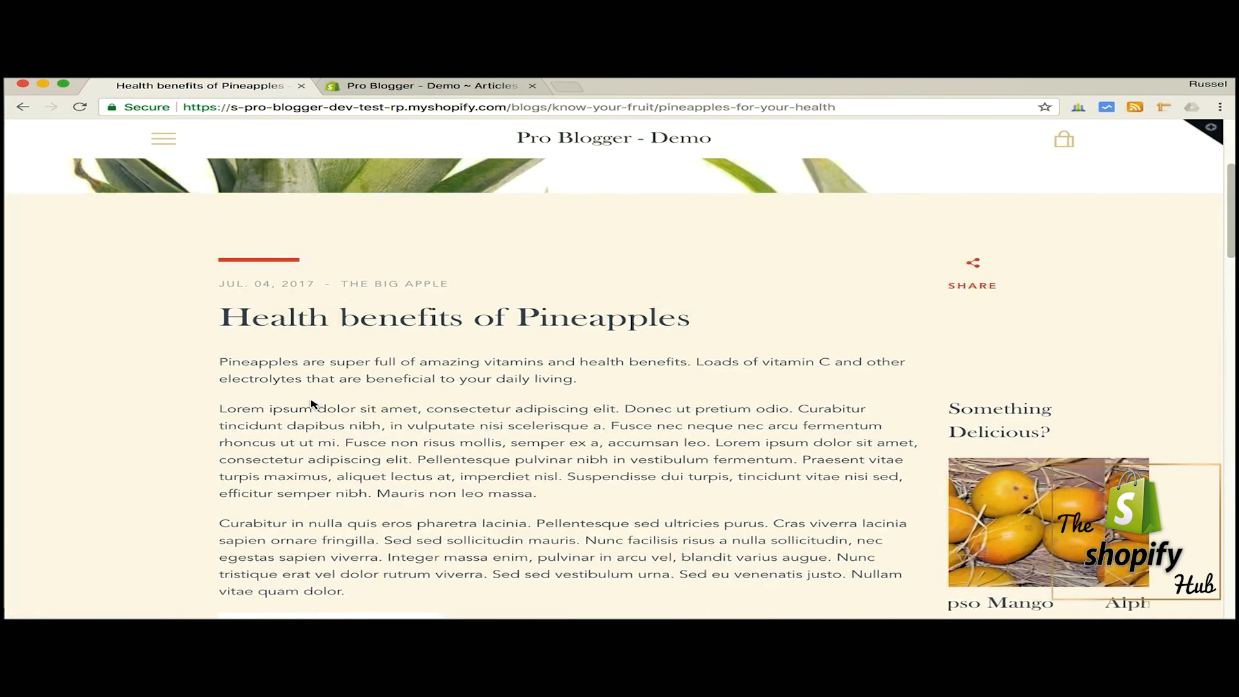
pyautogui.scroll(-1, 319, 386)
pyautogui.scroll(-7, 319, 386)
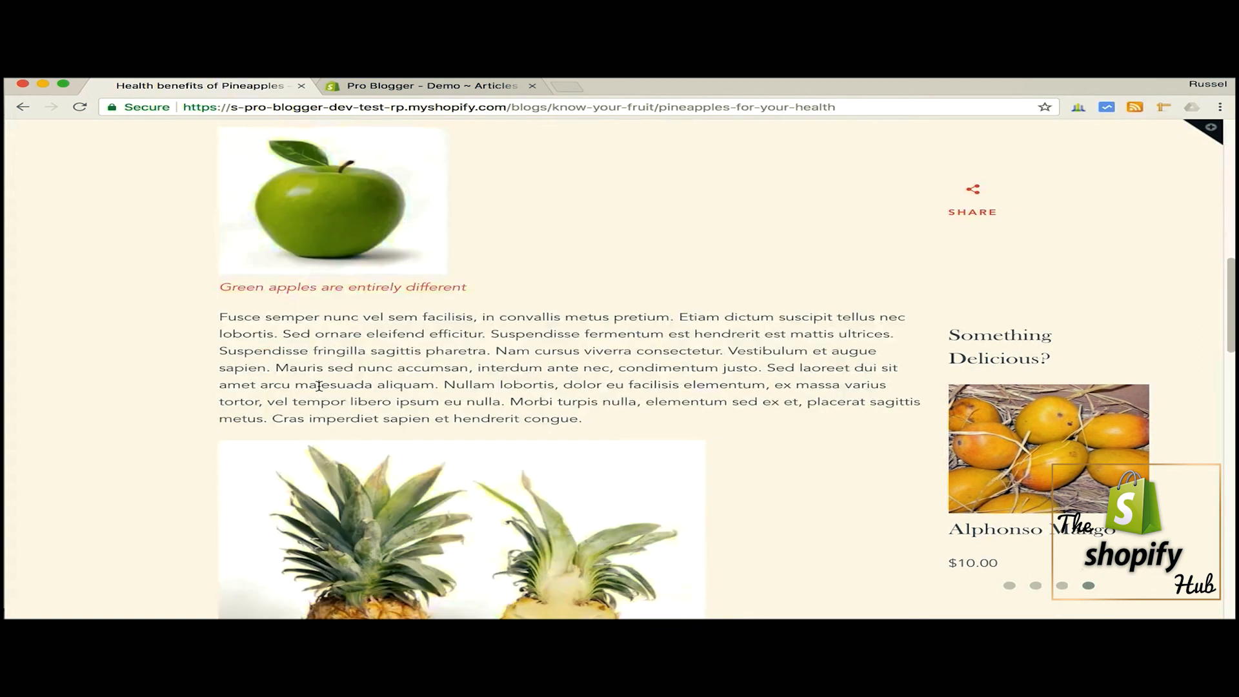
pyautogui.scroll(-1, 319, 386)
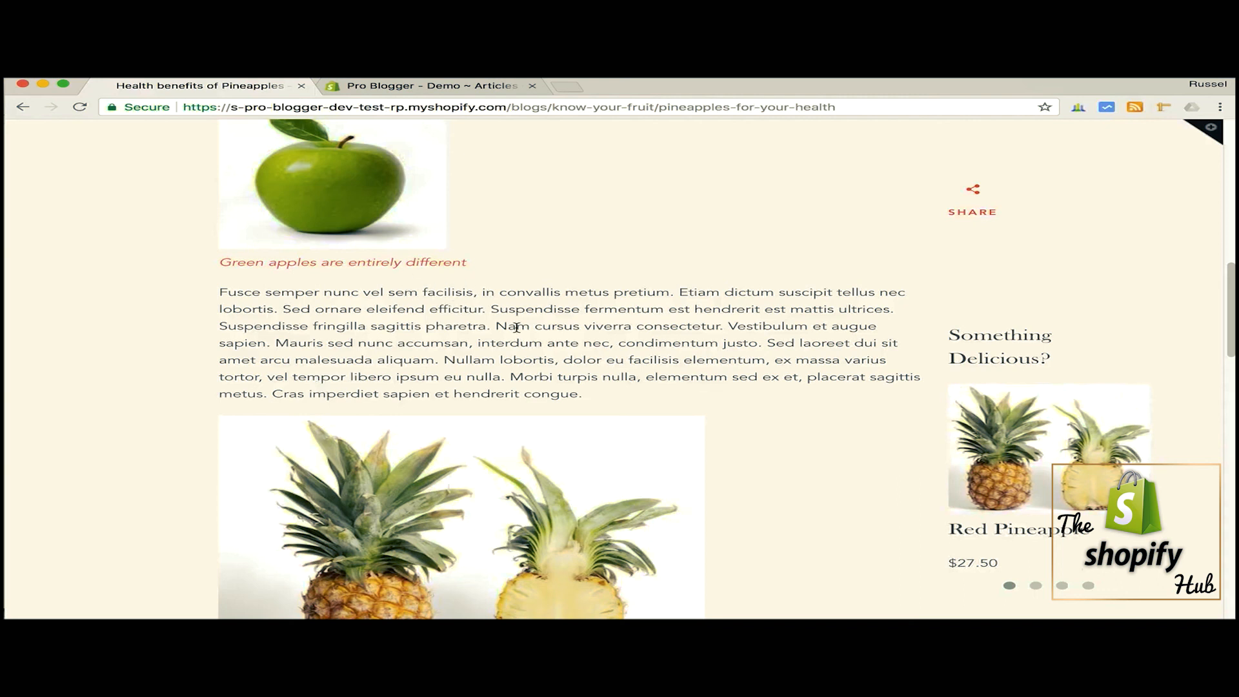
pyautogui.scroll(-4, 517, 328)
pyautogui.scroll(-2, 517, 327)
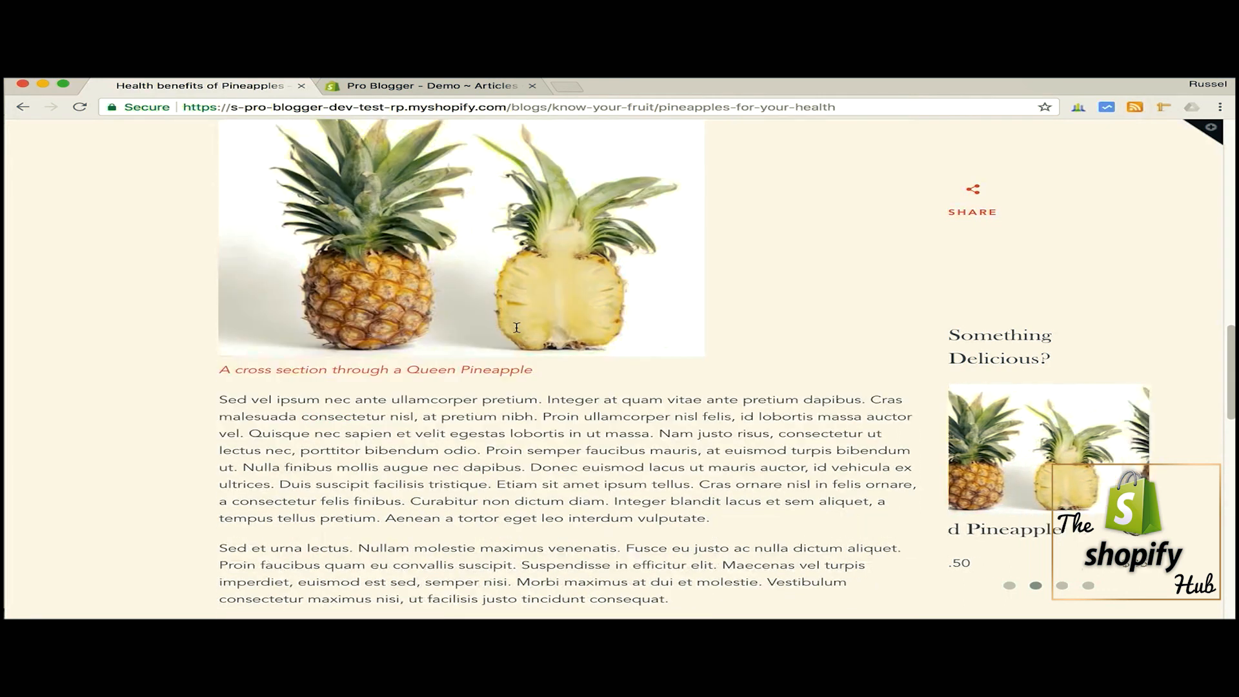